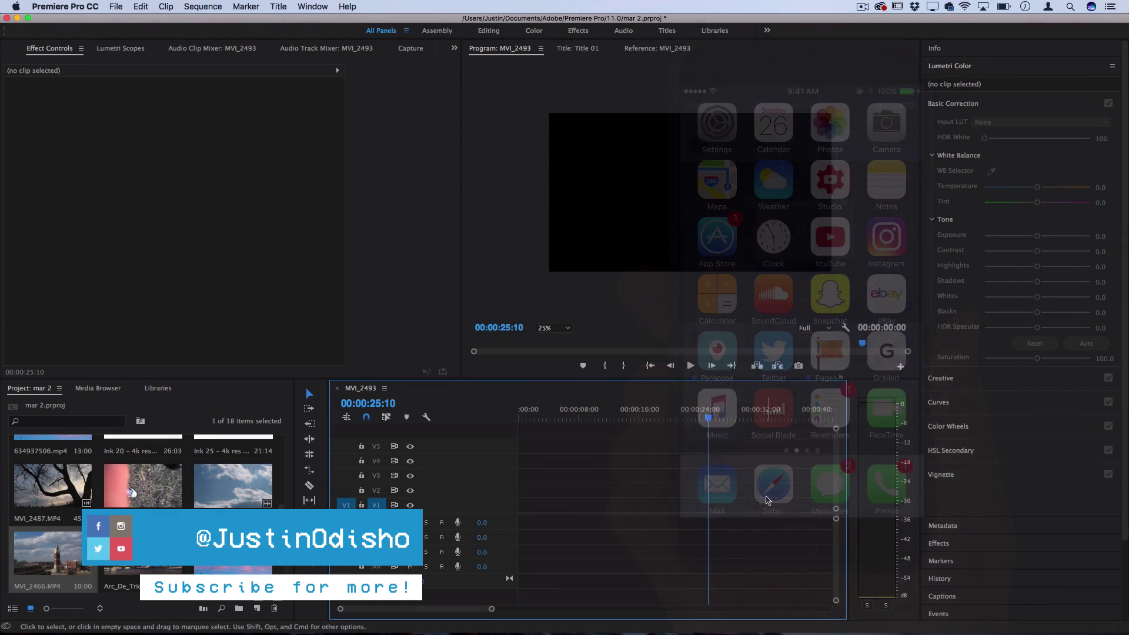
# Step: Scroll the Project panel up to locate the Ink 25 – 4k res stock clip
pyautogui.scroll(2, 282, 500)
pyautogui.moveTo(282, 500); pyautogui.dragTo(284, 493)
# Step: Load Ink 25 in the Source monitor and scrub from its start to 00:00:10:10
pyautogui.doubleClick(234, 504)
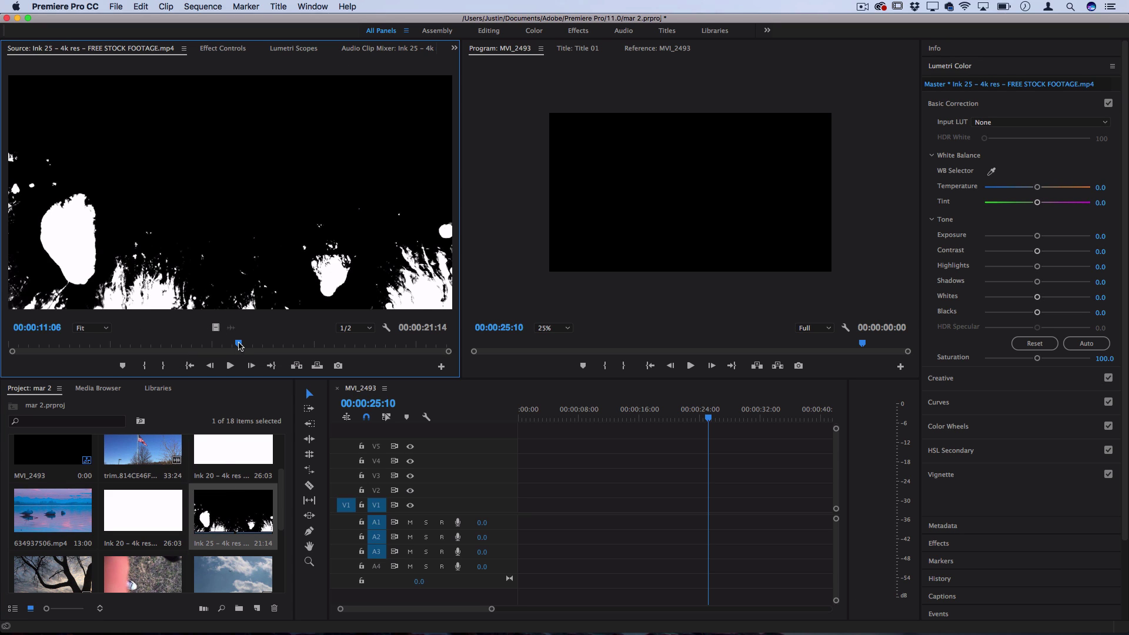
pyautogui.moveTo(240, 346); pyautogui.dragTo(10, 344)
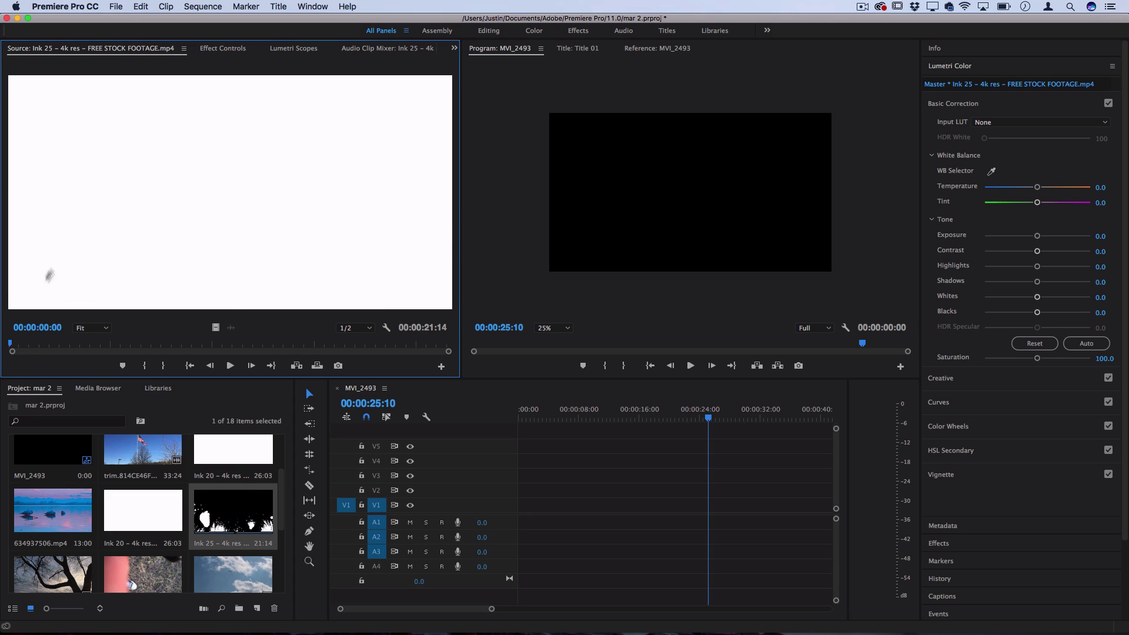
pyautogui.moveTo(10, 345)
pyautogui.mouseDown()
pyautogui.moveTo(234, 342)
pyautogui.moveTo(324, 327)
pyautogui.moveTo(324, 348)
pyautogui.moveTo(222, 352)
pyautogui.mouseUp()
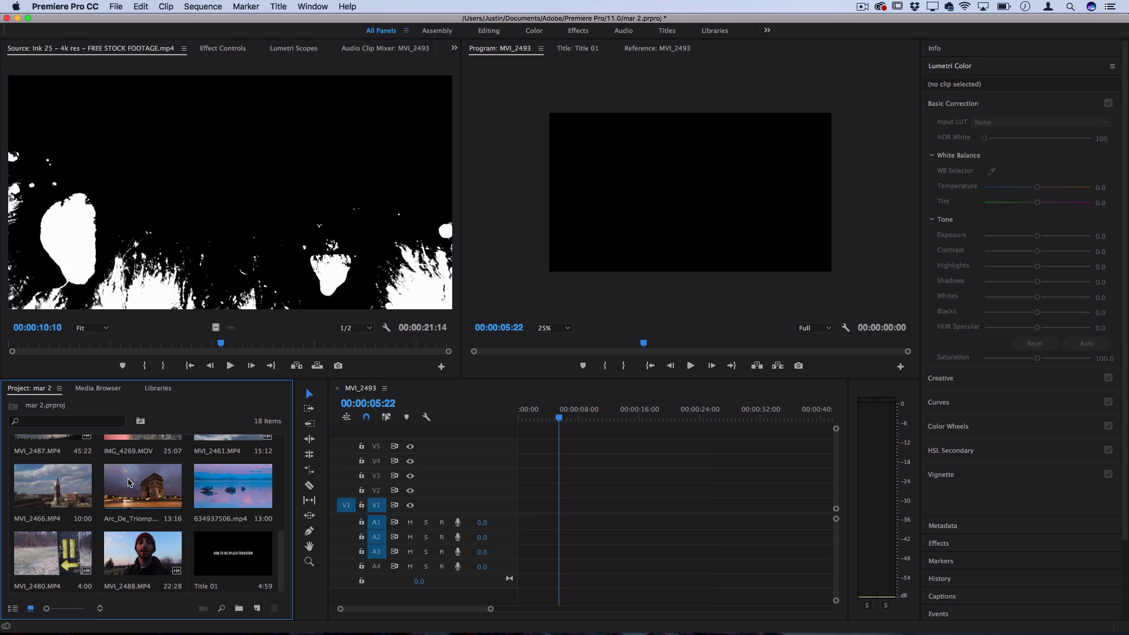
# Step: Drop Arc_De_Triomphe onto V1, keep the existing sequence settings, and park the playhead at 01:43
pyautogui.moveTo(128, 482); pyautogui.dragTo(521, 504)
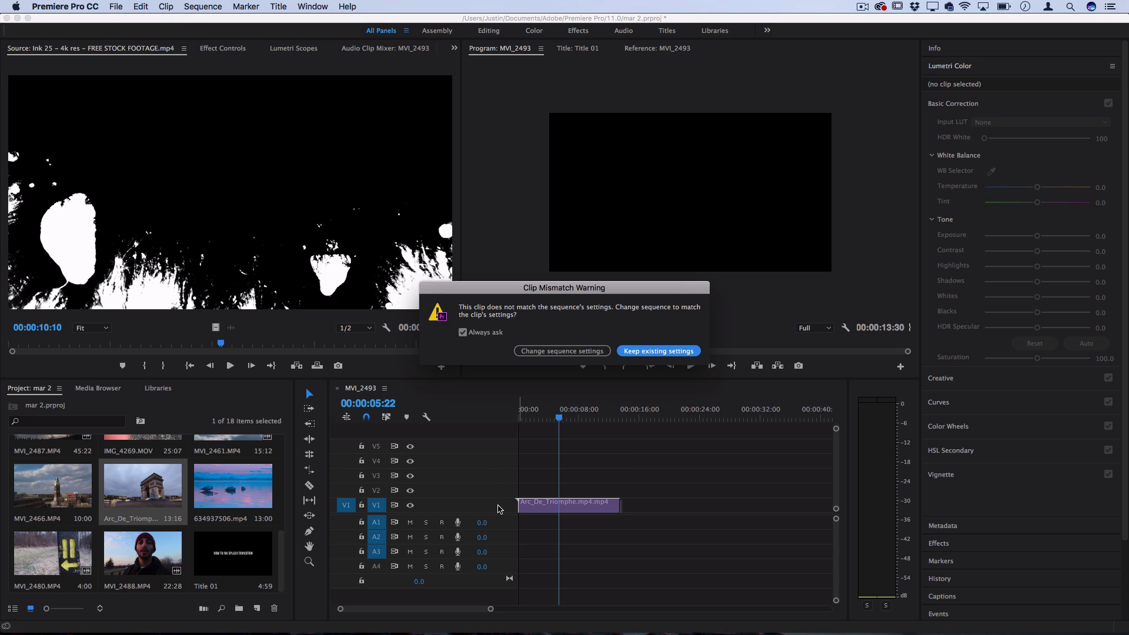
pyautogui.click(658, 351)
pyautogui.click(568, 418)
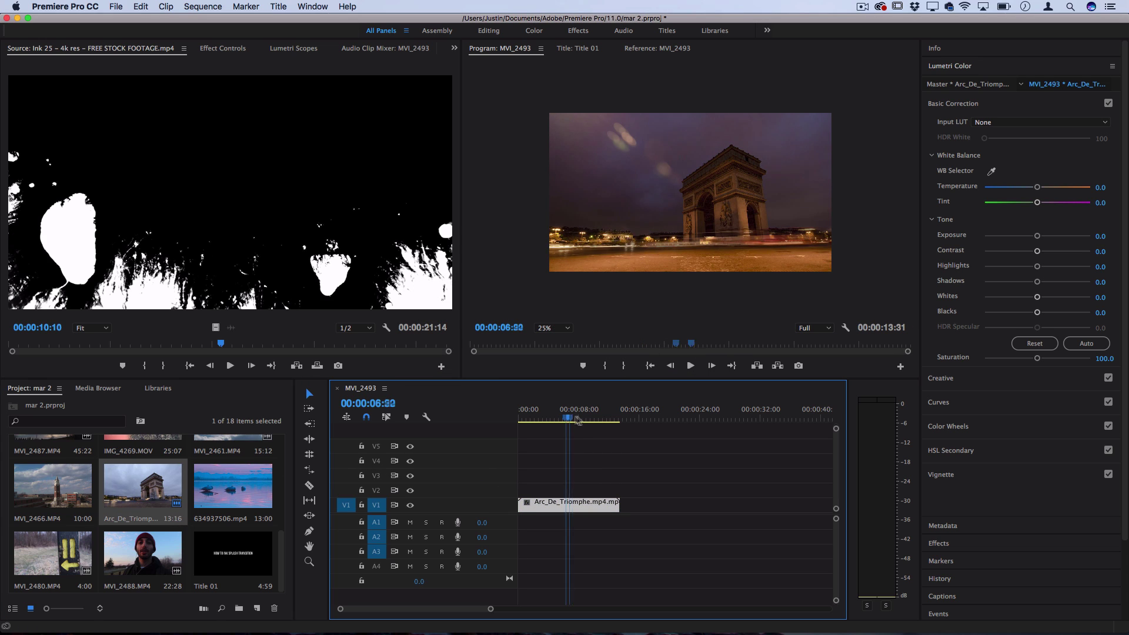
pyautogui.click(532, 414)
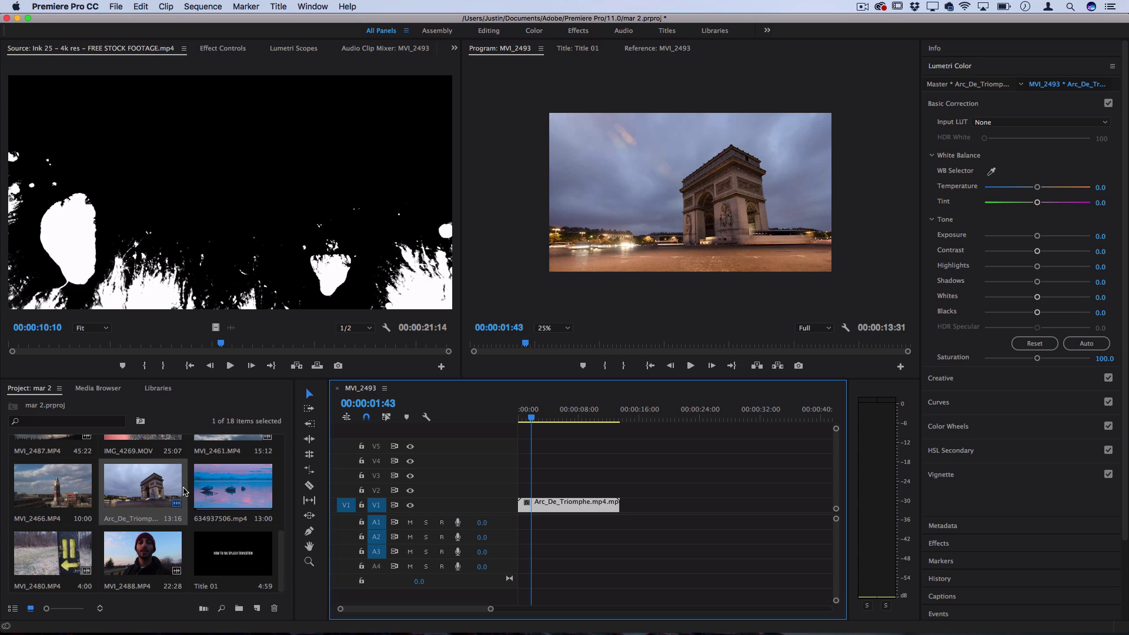
pyautogui.scroll(4, 185, 491)
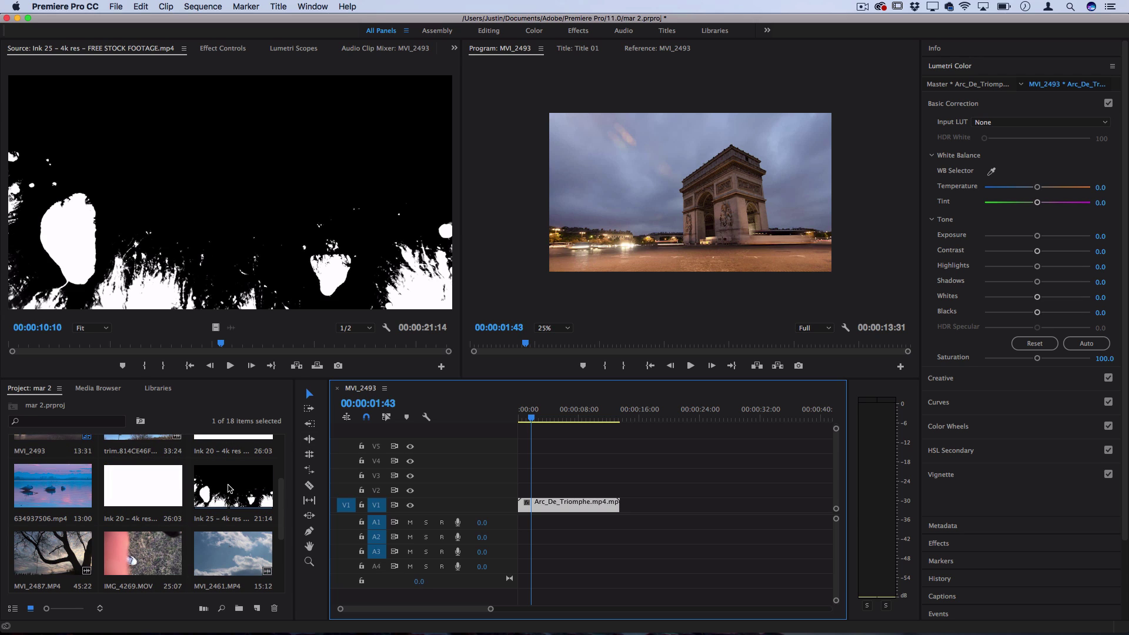
# Step: Place Ink 25 on track V3 and the MVI_2487 tree clip on V2
pyautogui.moveTo(233, 490); pyautogui.dragTo(521, 475)
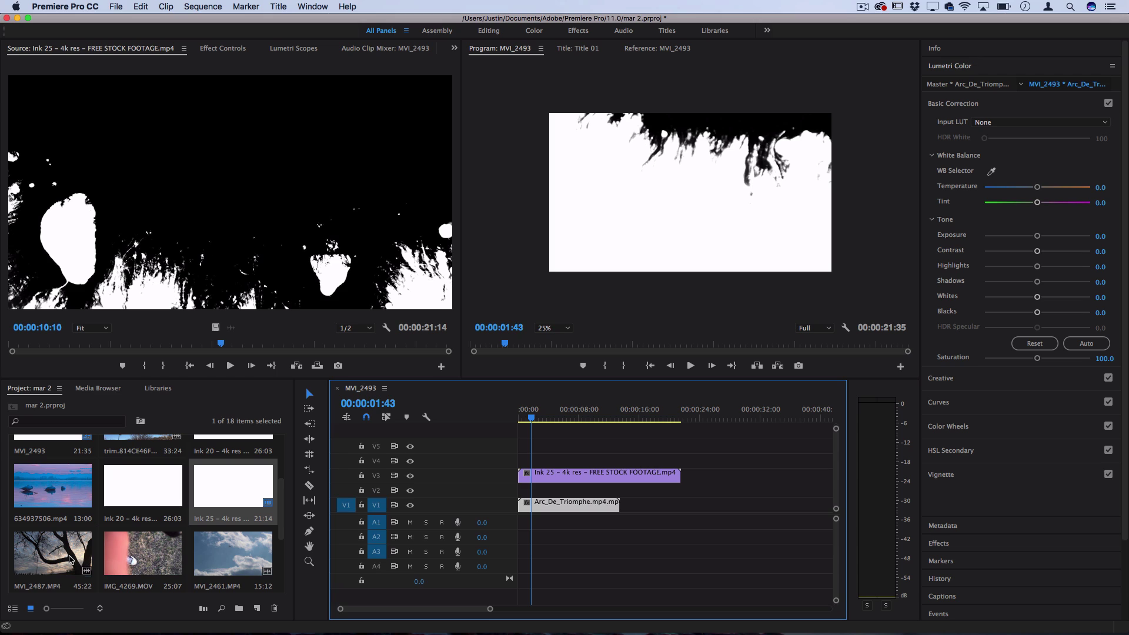
pyautogui.moveTo(83, 560); pyautogui.dragTo(498, 494)
pyautogui.click(555, 540)
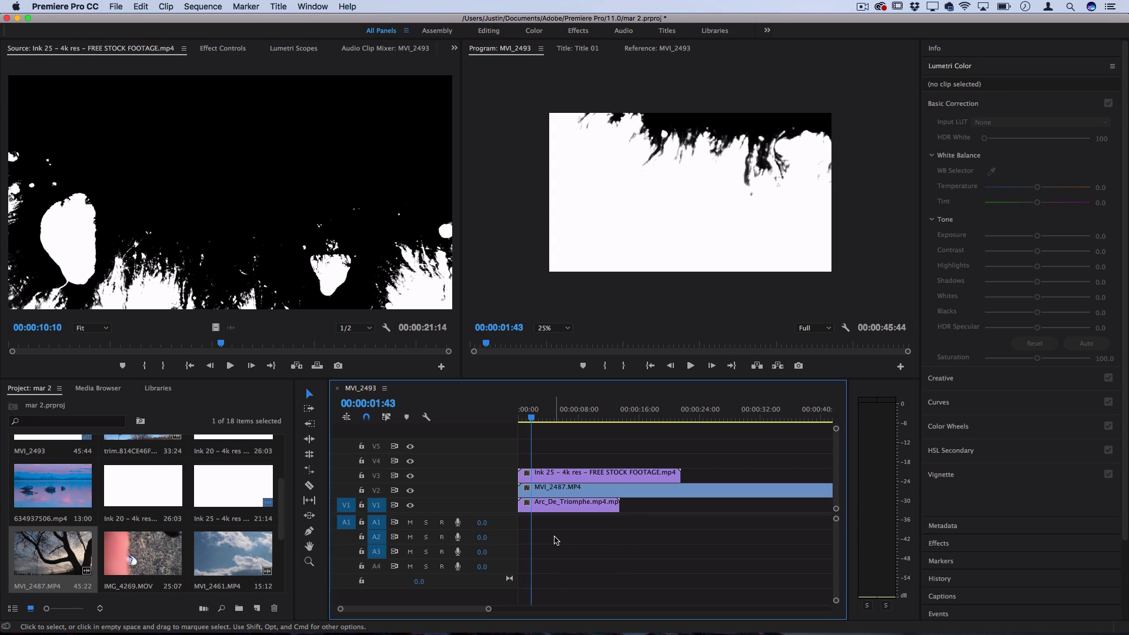
# Step: Toggle the ink and tree track outputs to check each layer, then park at 03:02
pyautogui.click(556, 473)
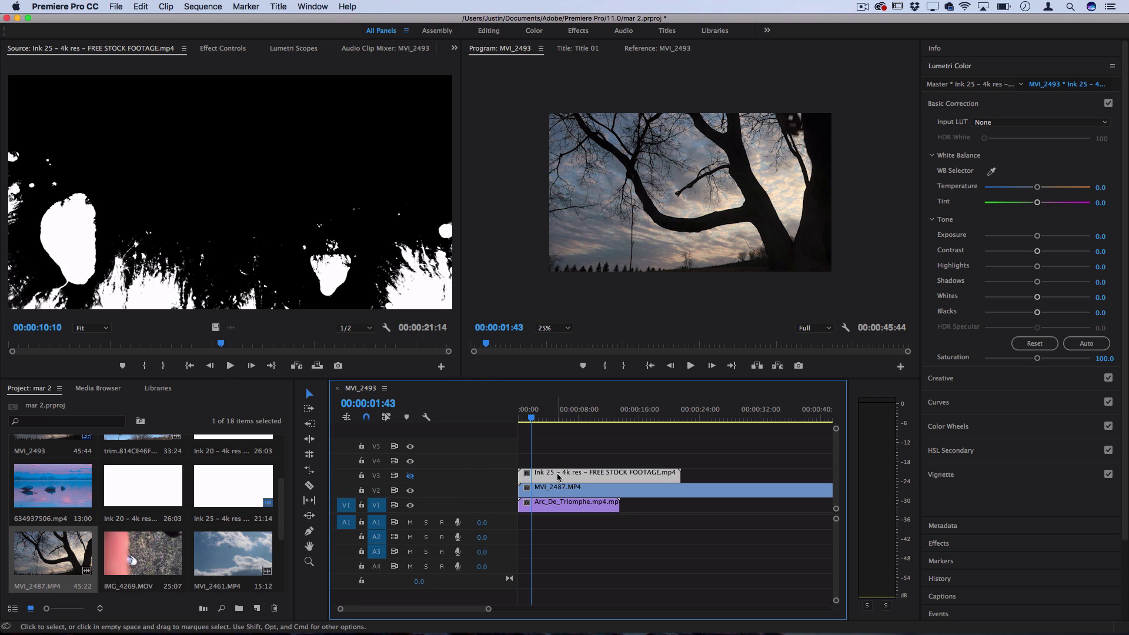
pyautogui.click(558, 489)
pyautogui.click(411, 492)
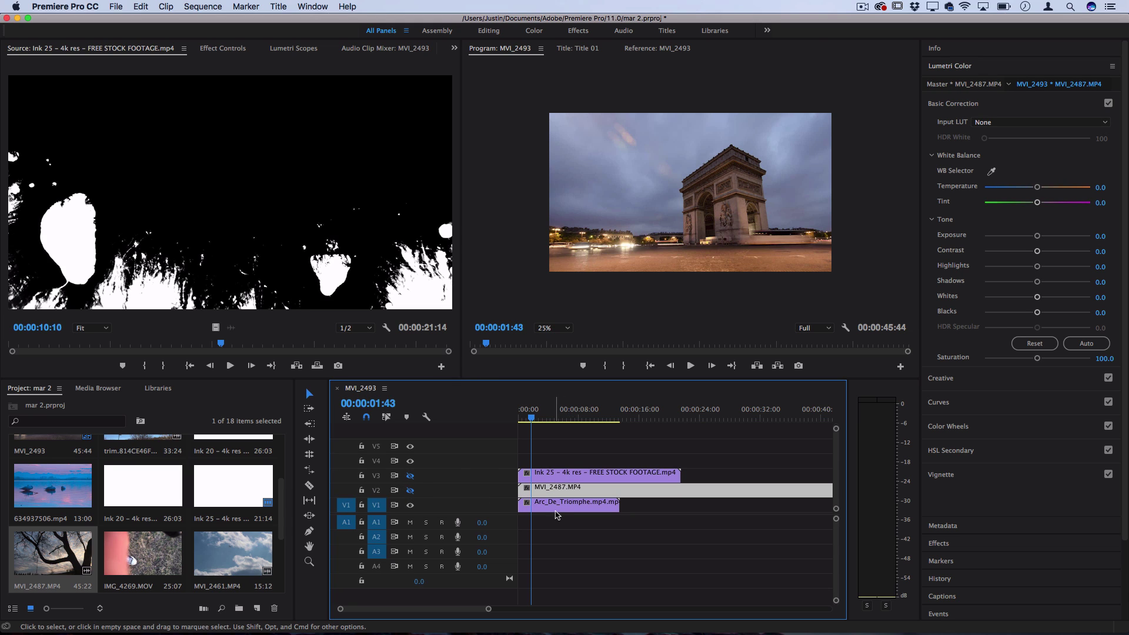
pyautogui.click(410, 491)
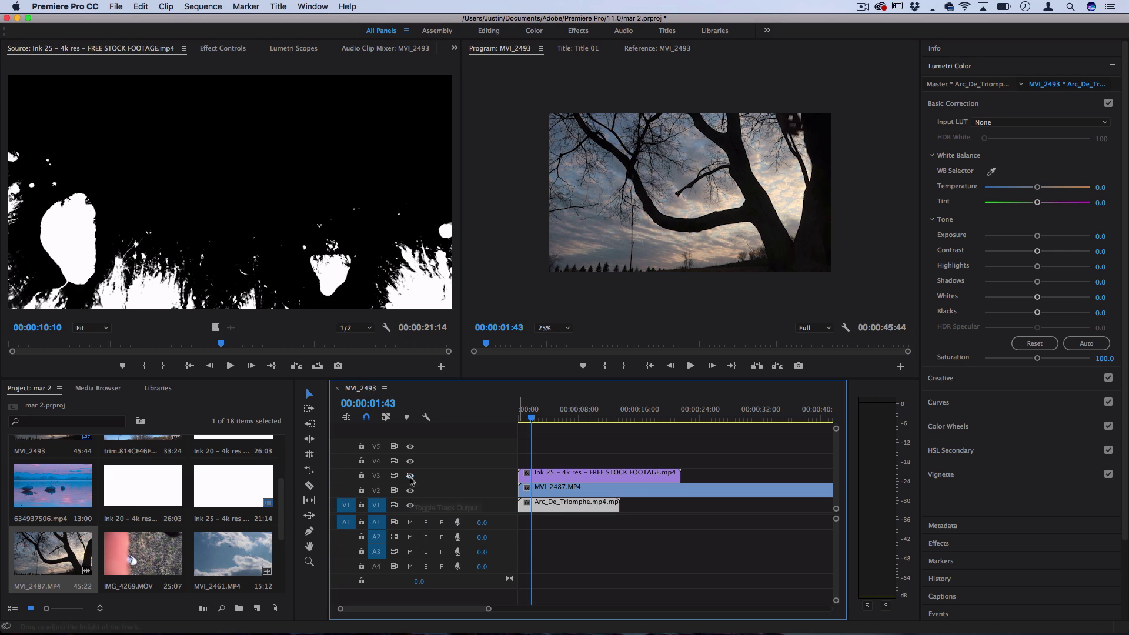
pyautogui.click(411, 475)
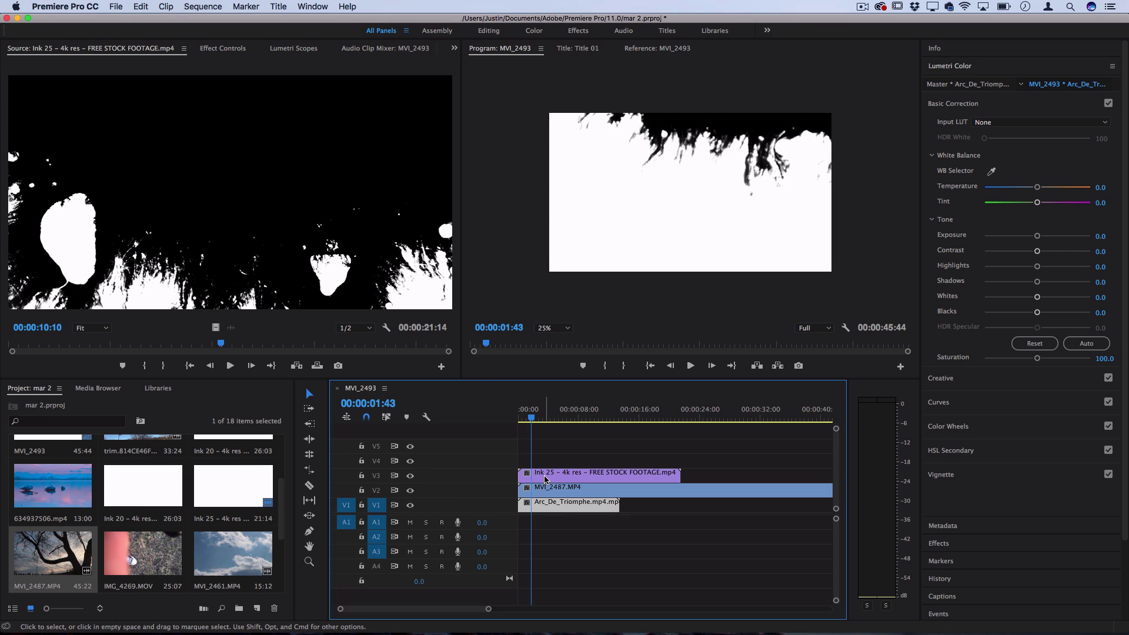
pyautogui.click(532, 474)
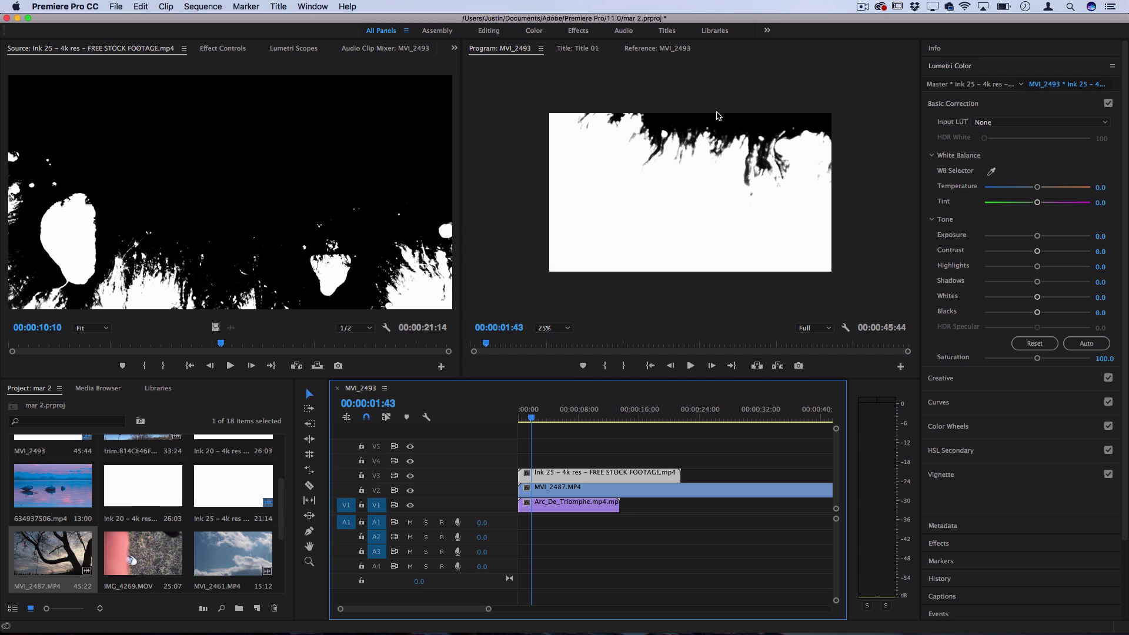
pyautogui.click(542, 419)
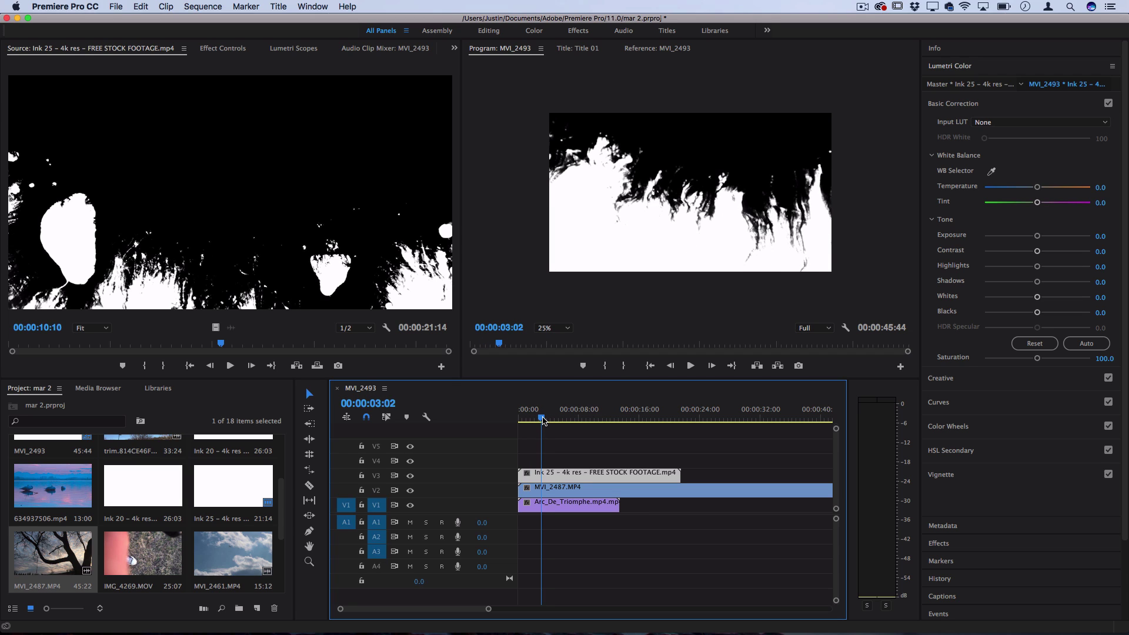
# Step: Find Track Matte Key by searching 'track', apply it to MVI_2487, and show its Effect Controls
pyautogui.click(563, 493)
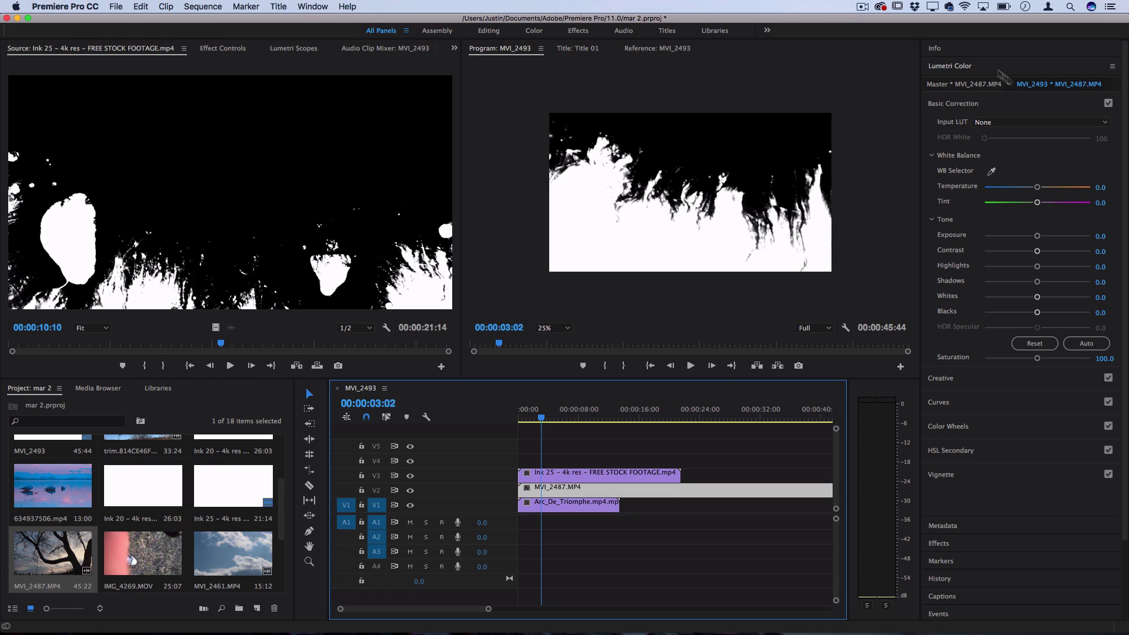
pyautogui.click(977, 69)
pyautogui.click(948, 105)
pyautogui.click(985, 120)
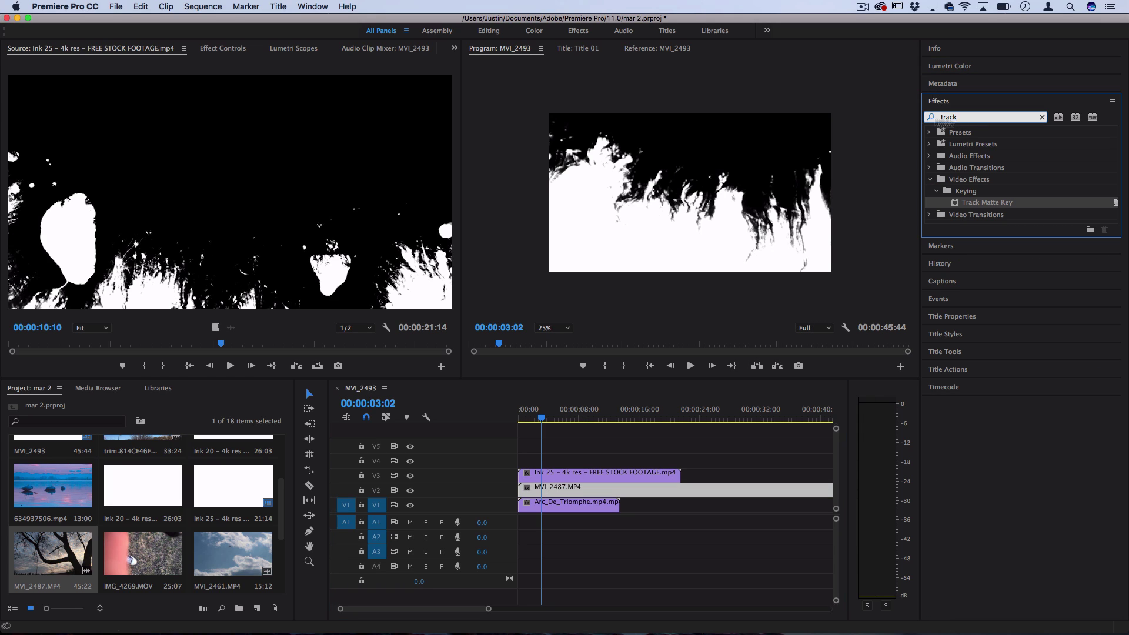
pyautogui.write('ta')
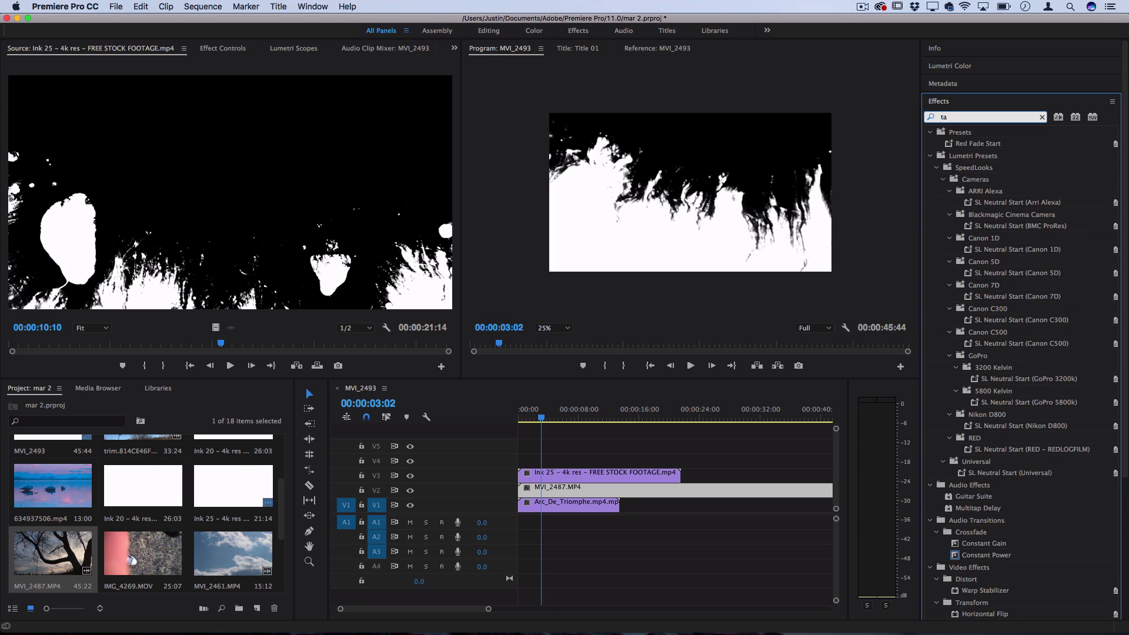
pyautogui.press('BackSpace')
pyautogui.write('rack')
pyautogui.moveTo(986, 201); pyautogui.dragTo(545, 489)
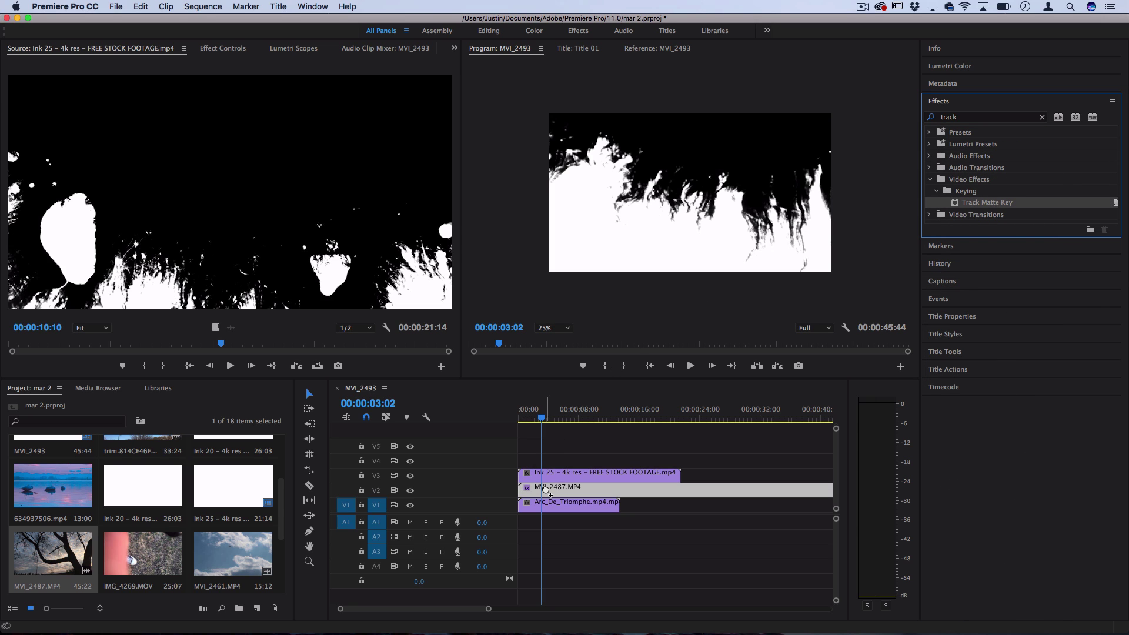
pyautogui.click(220, 49)
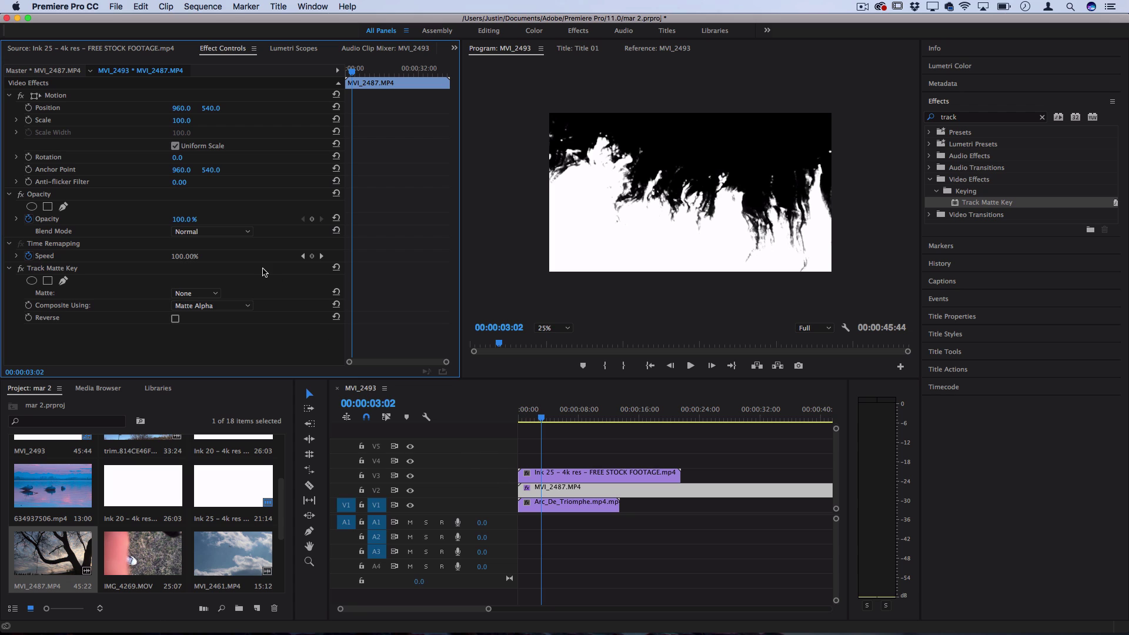
pyautogui.click(213, 294)
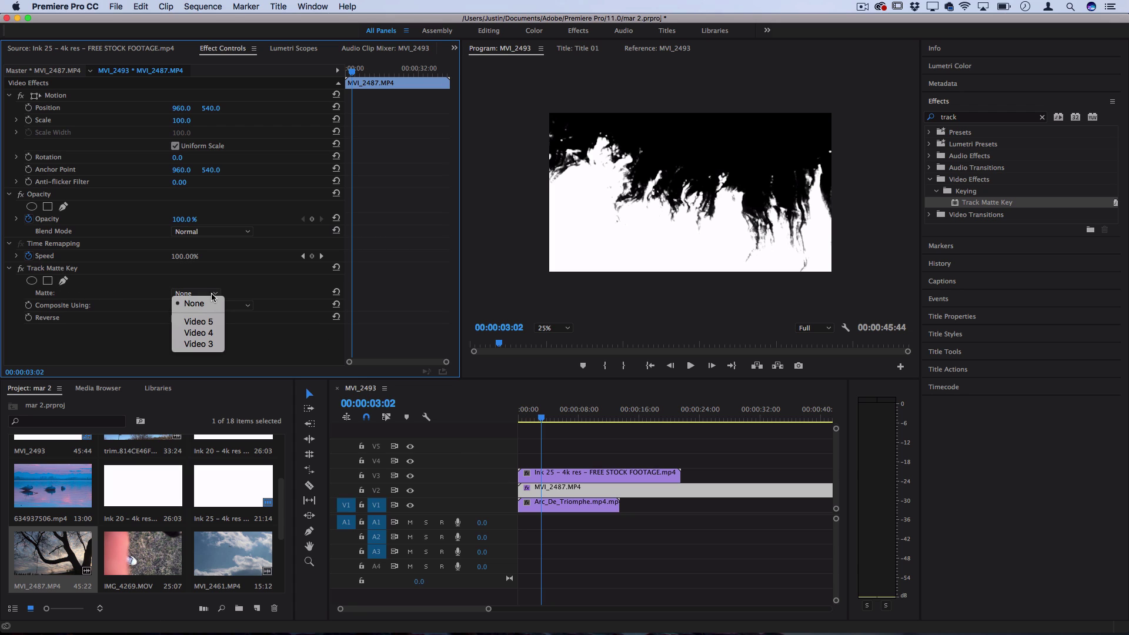
pyautogui.click(207, 345)
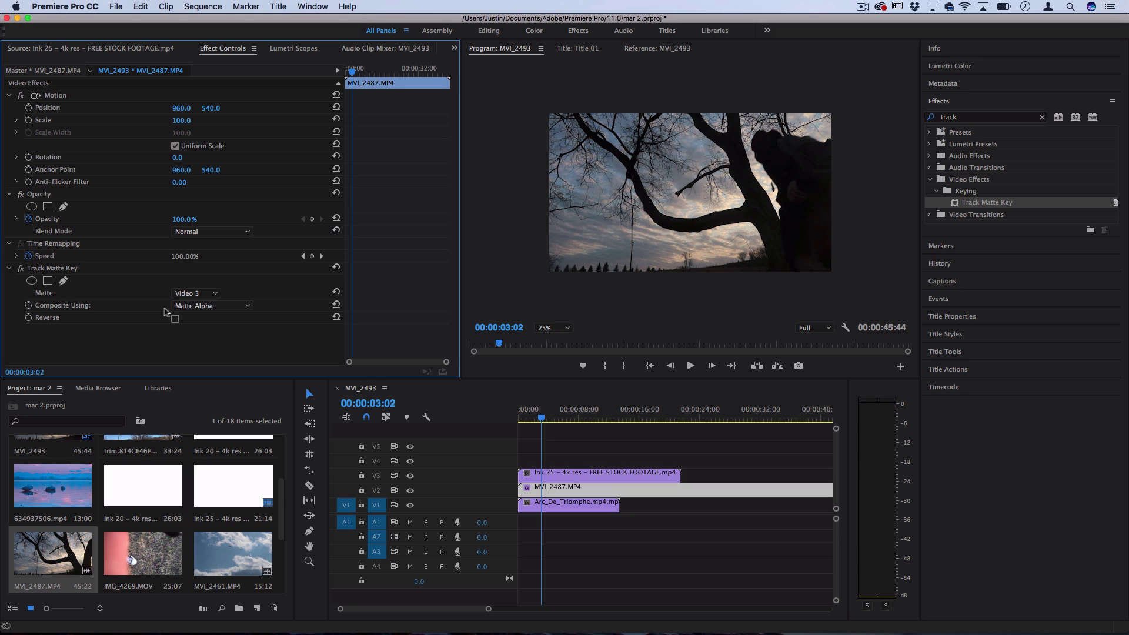
pyautogui.click(194, 306)
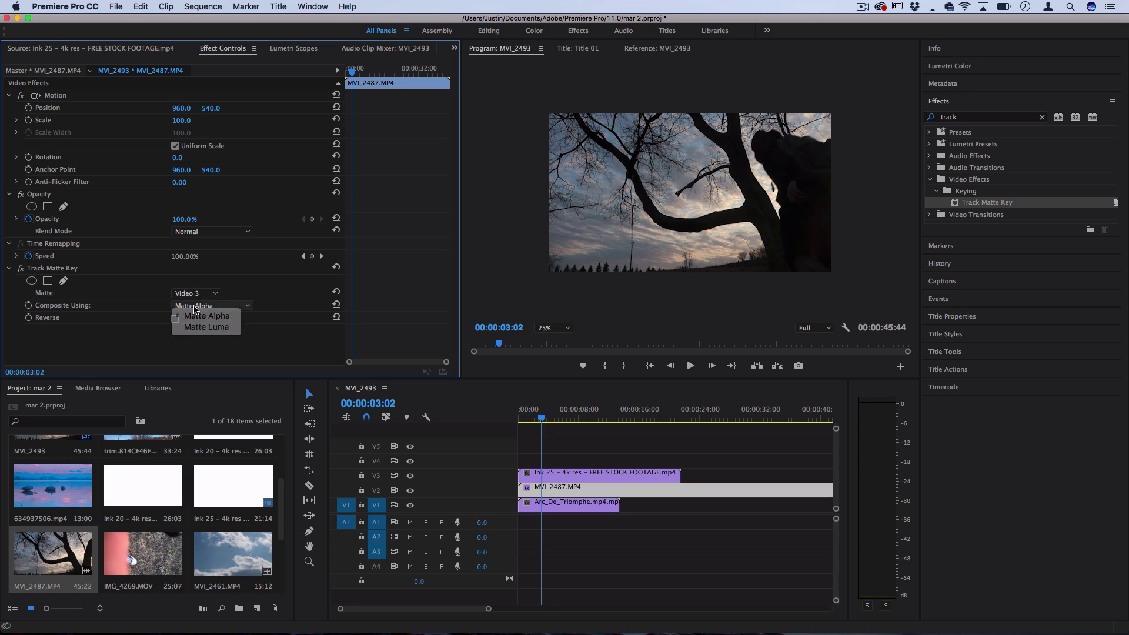
pyautogui.click(224, 329)
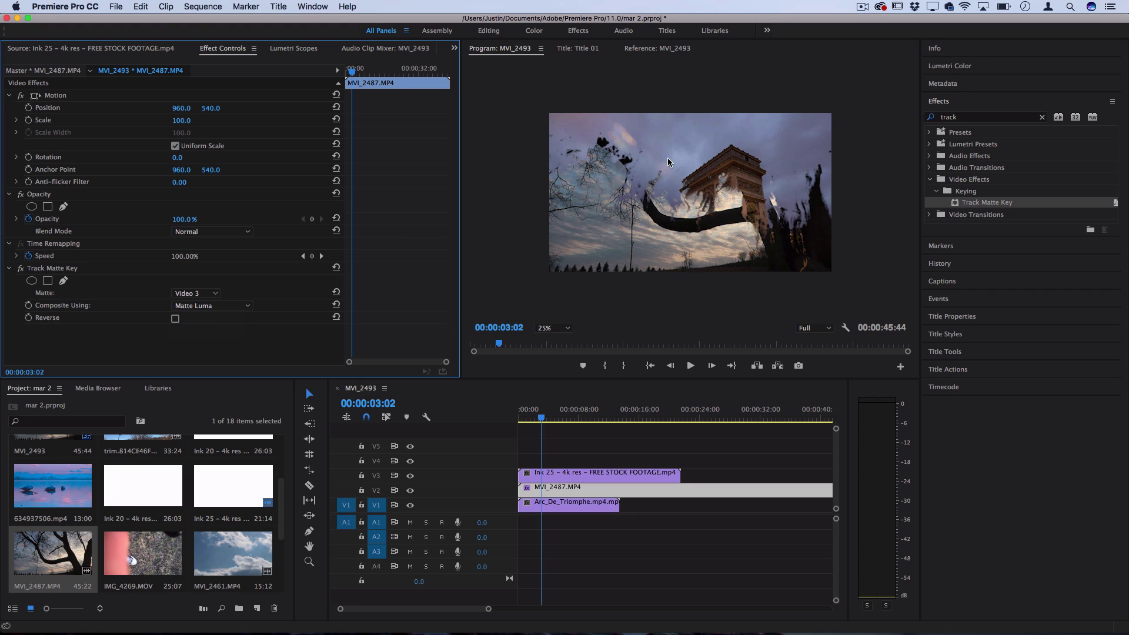
pyautogui.click(555, 421)
pyautogui.press('space')
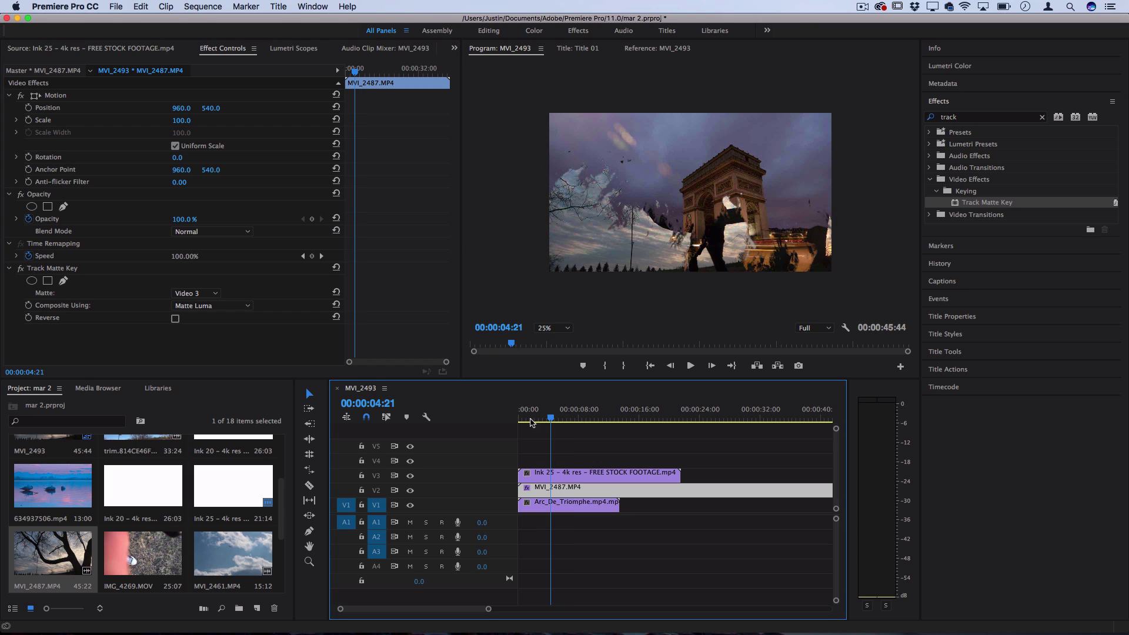
pyautogui.click(524, 421)
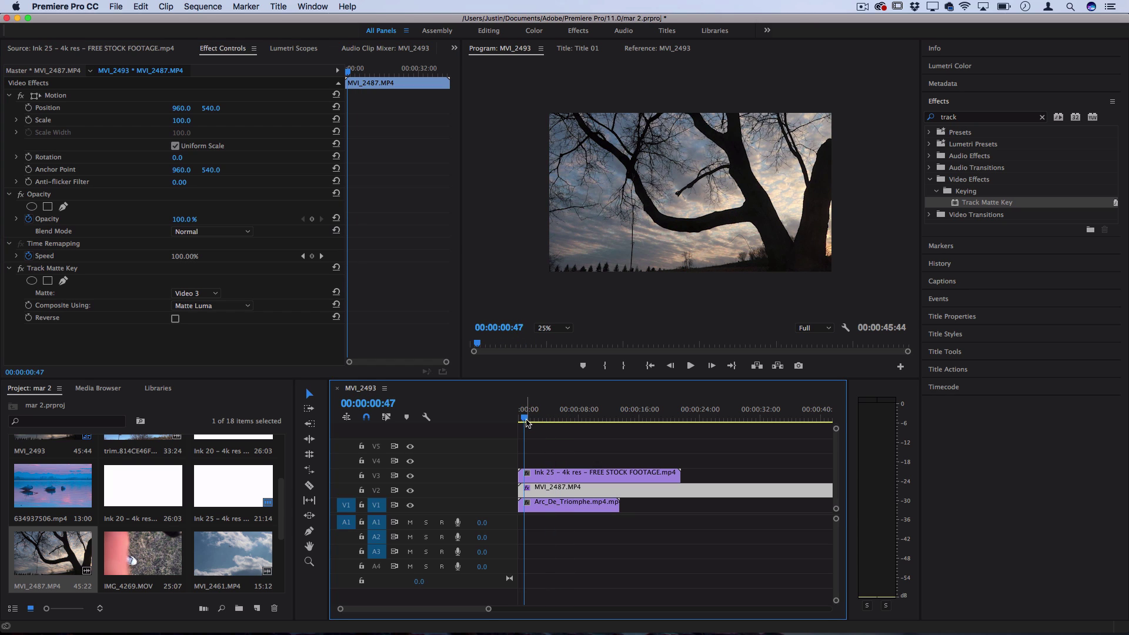
pyautogui.moveTo(522, 420); pyautogui.dragTo(514, 420)
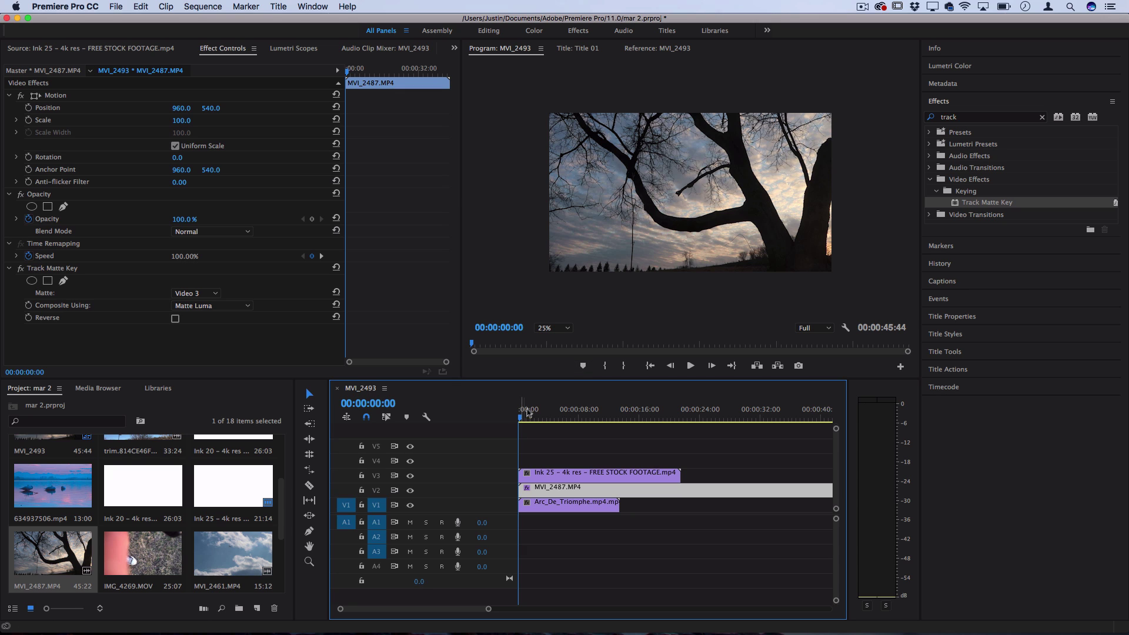
pyautogui.moveTo(523, 419)
pyautogui.mouseDown()
pyautogui.moveTo(576, 419)
pyautogui.moveTo(517, 420)
pyautogui.mouseUp()
# Step: Enable Reverse in Track Matte Key and scrub the timeline to preview the reversed transition
pyautogui.click(175, 319)
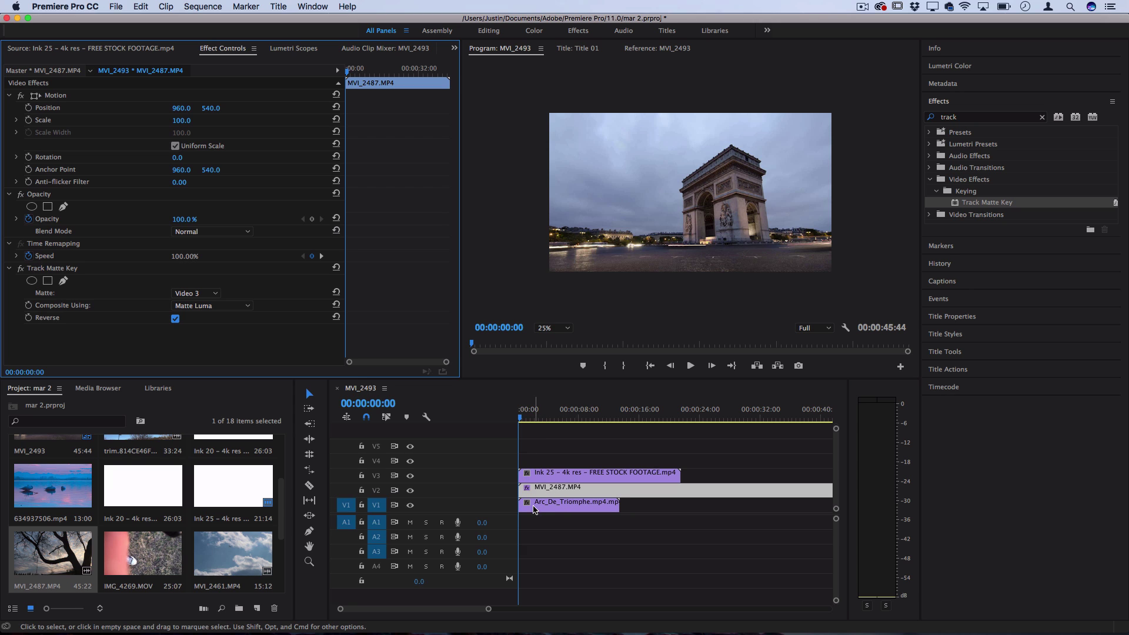
pyautogui.click(531, 417)
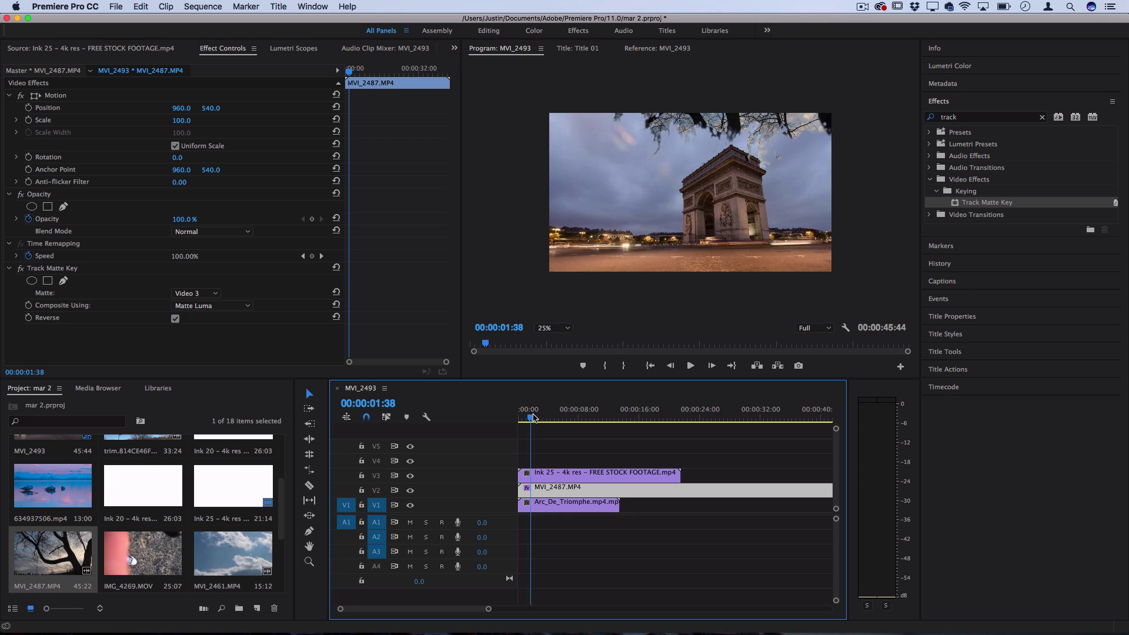
pyautogui.moveTo(533, 417); pyautogui.dragTo(577, 417)
# Step: Hide V2, find where the matte clears, and trim Ink 25's end to about 00:00:11:16
pyautogui.click(409, 491)
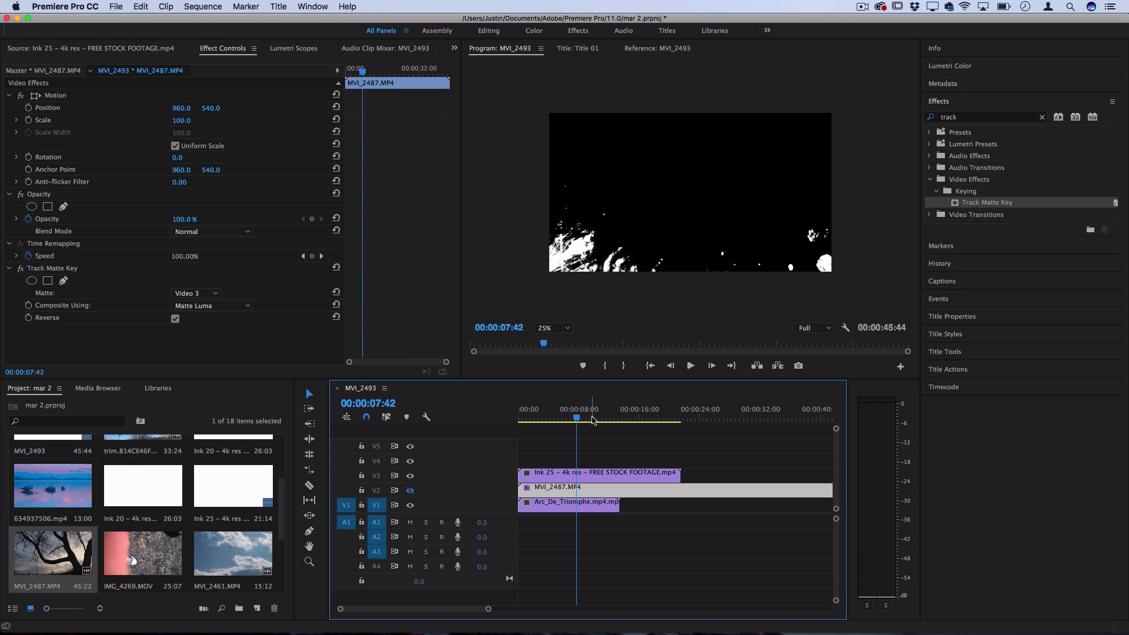
pyautogui.moveTo(592, 420); pyautogui.dragTo(605, 419)
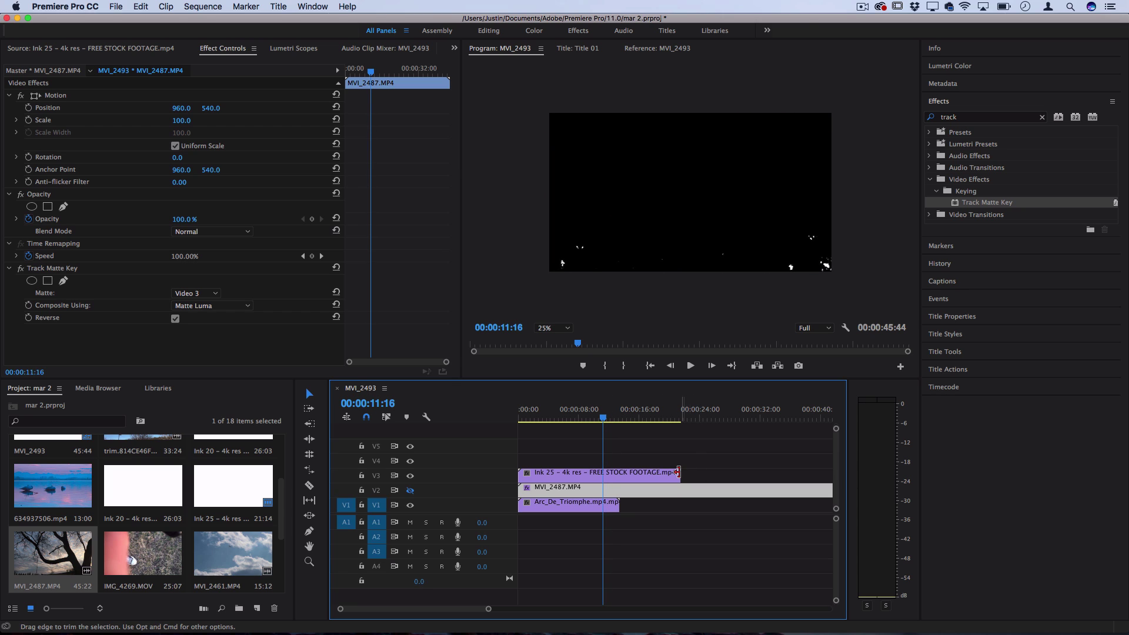
pyautogui.moveTo(676, 473); pyautogui.dragTo(602, 473)
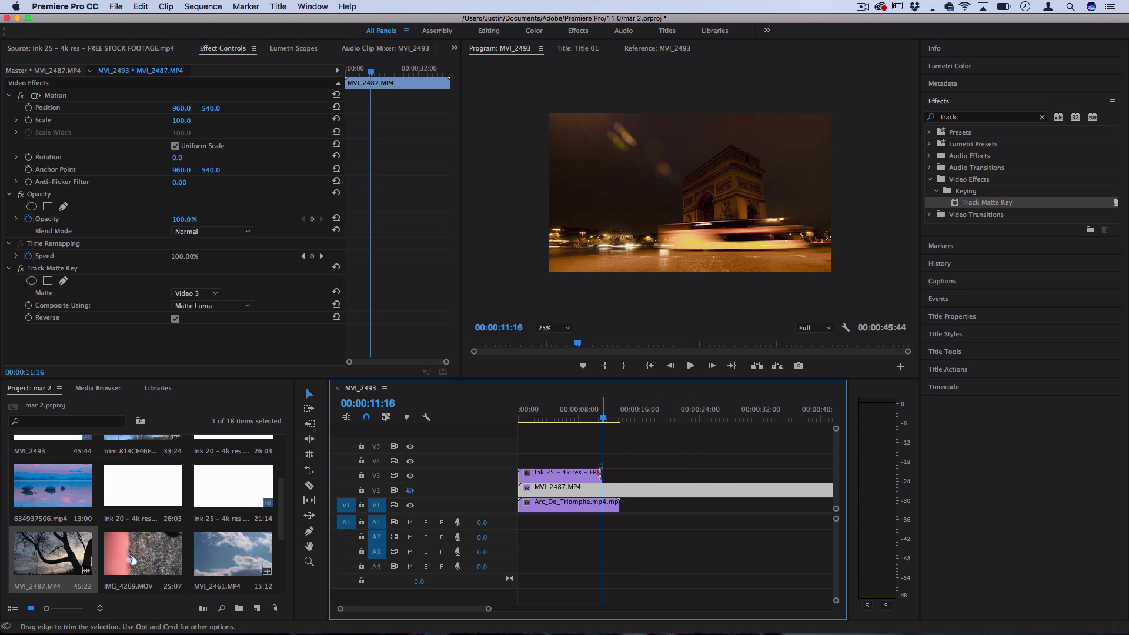
pyautogui.click(595, 418)
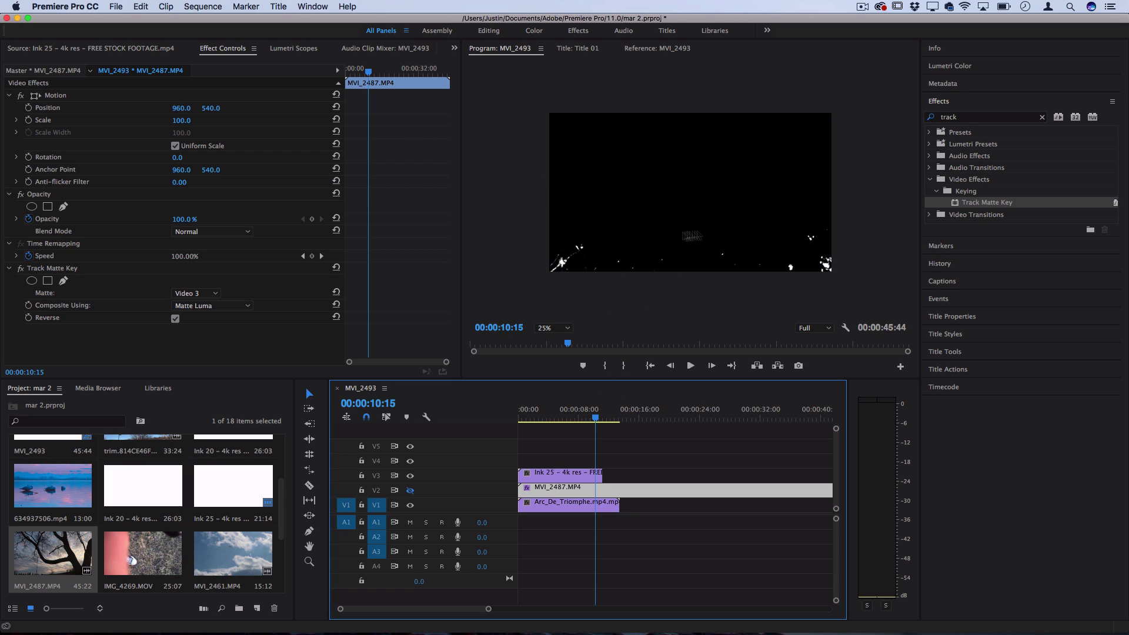
# Step: Keyframe Ink 25's opacity from 100% at 00:00:10:27 to 0% at 00:00:11:08, and show V2 again
pyautogui.click(578, 478)
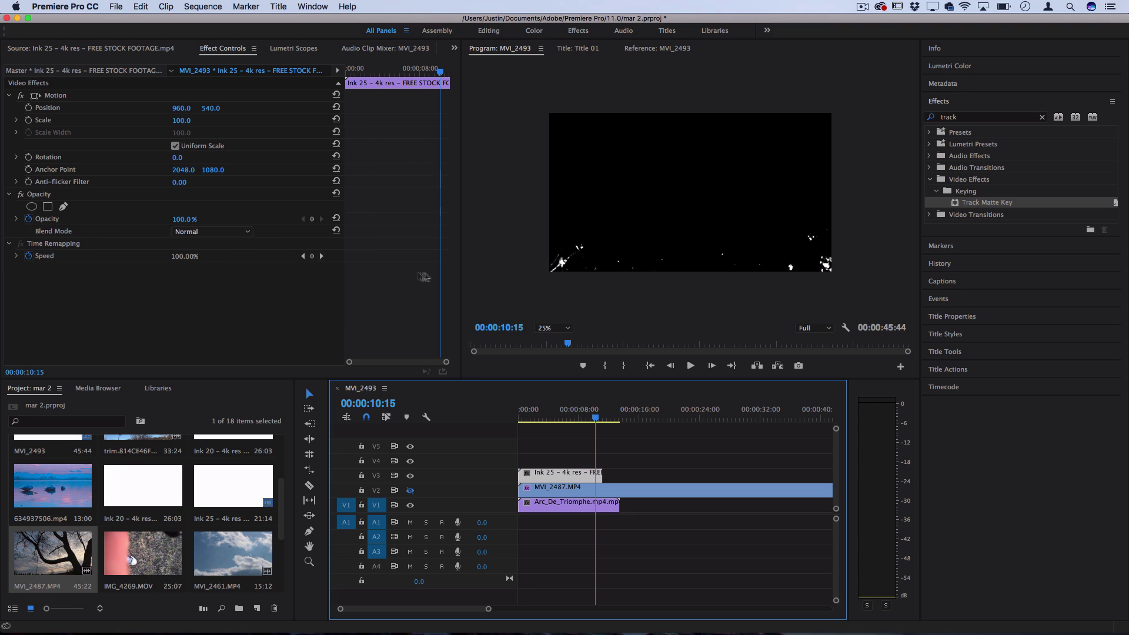
pyautogui.moveTo(595, 421); pyautogui.dragTo(591, 421)
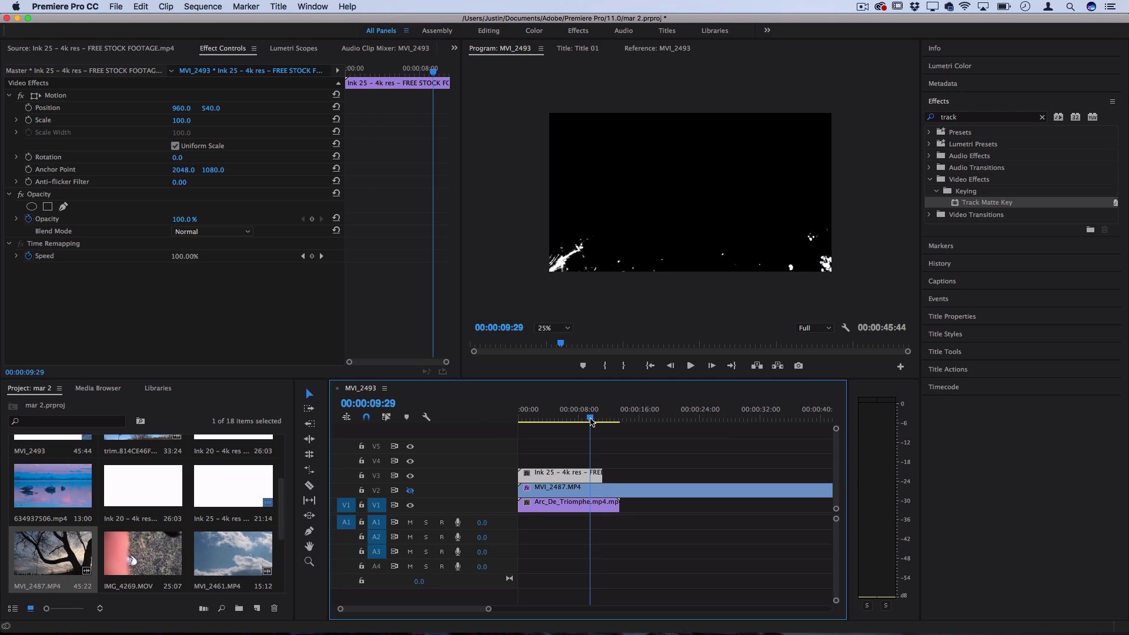
pyautogui.moveTo(187, 220)
pyautogui.mouseDown()
pyautogui.moveTo(177, 220)
pyautogui.moveTo(187, 220)
pyautogui.mouseUp()
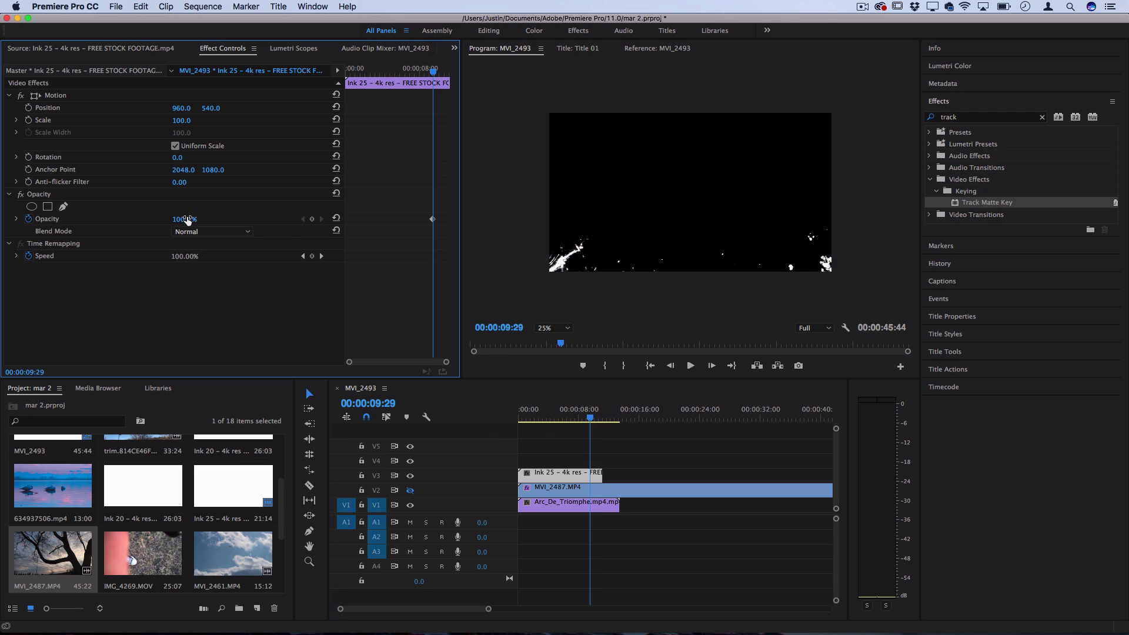
pyautogui.moveTo(438, 70); pyautogui.dragTo(450, 75)
pyautogui.moveTo(182, 220); pyautogui.dragTo(168, 219)
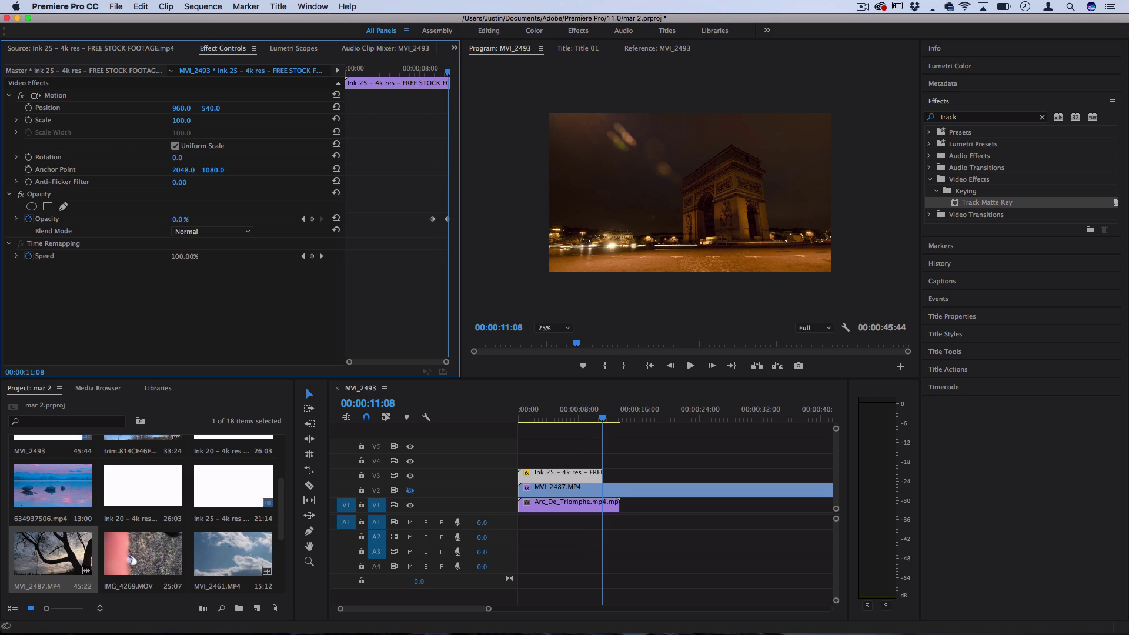
pyautogui.click(410, 491)
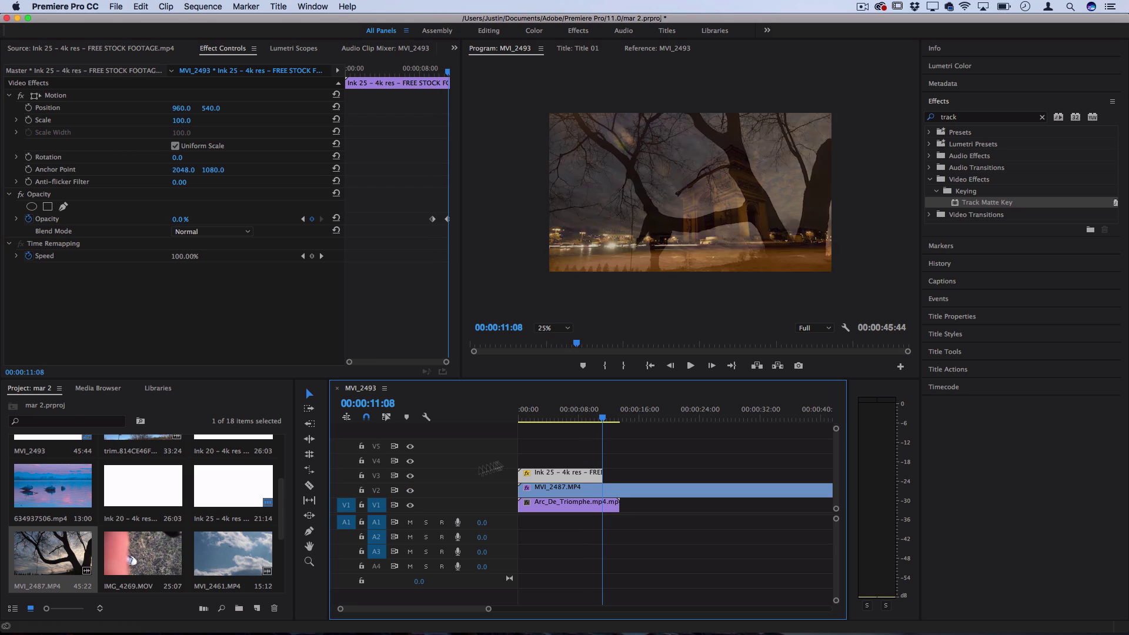
pyautogui.press('Home')
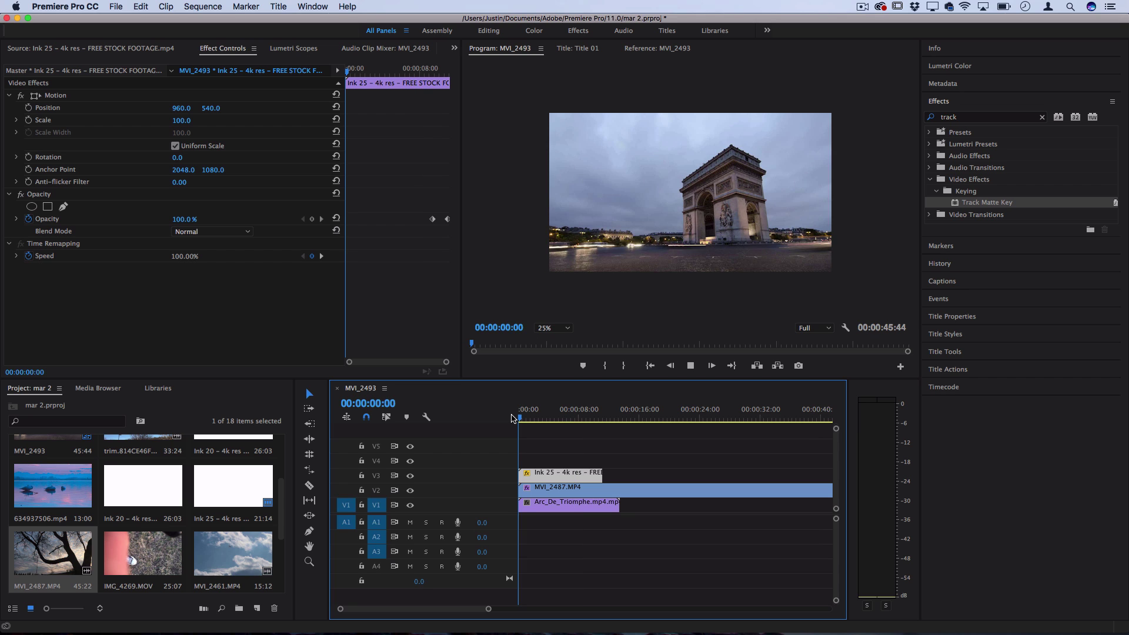
pyautogui.press('space')
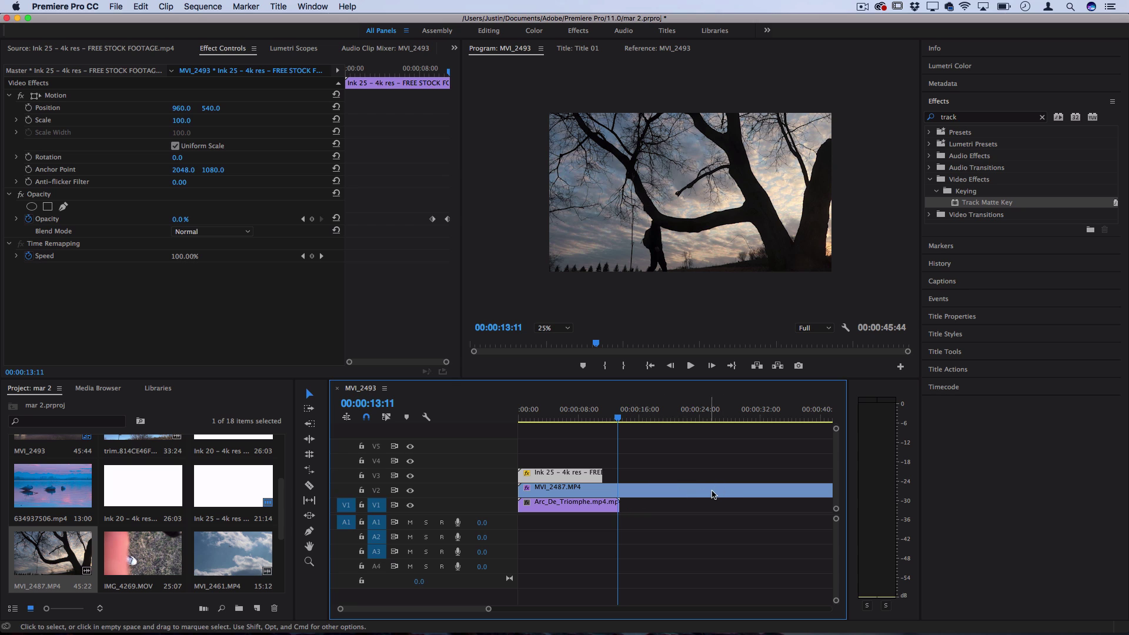
pyautogui.moveTo(590, 417); pyautogui.dragTo(543, 420)
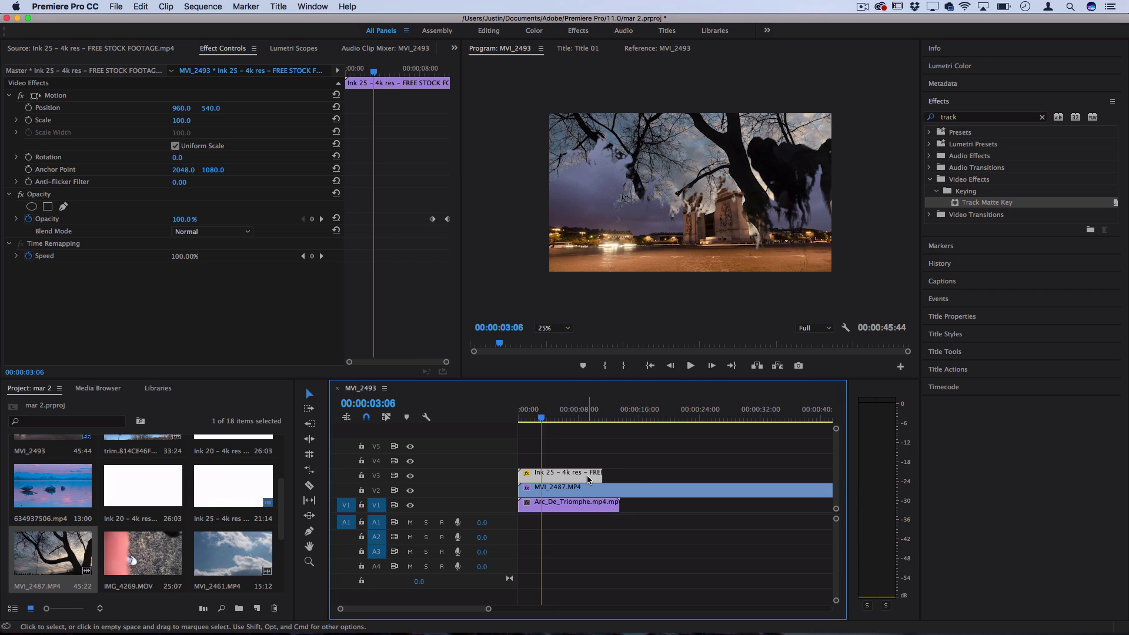
# Step: Search 'flip' and apply Horizontal Flip and Vertical Flip to the Ink 25 clip on V3
pyautogui.click(971, 122)
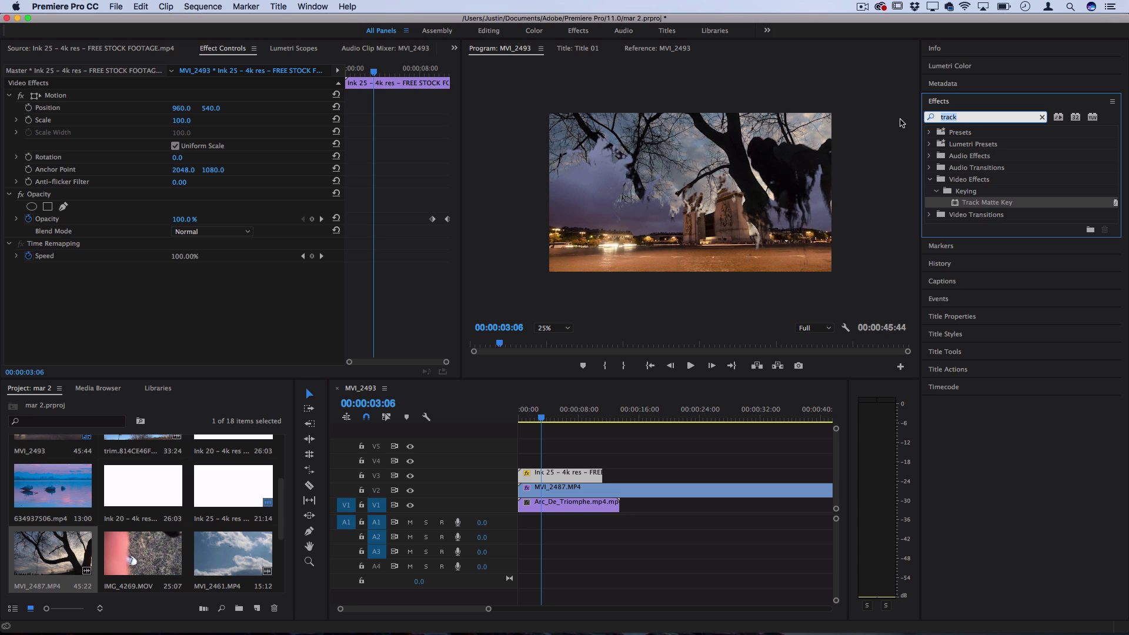
pyautogui.write('flip')
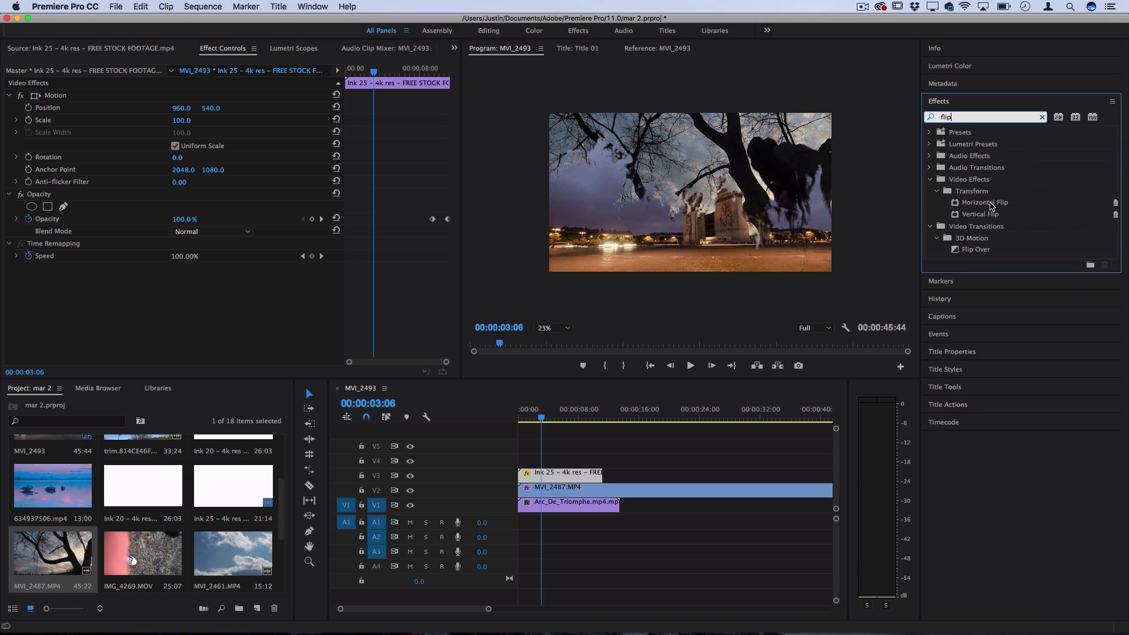
pyautogui.click(992, 205)
pyautogui.moveTo(614, 462); pyautogui.dragTo(593, 474)
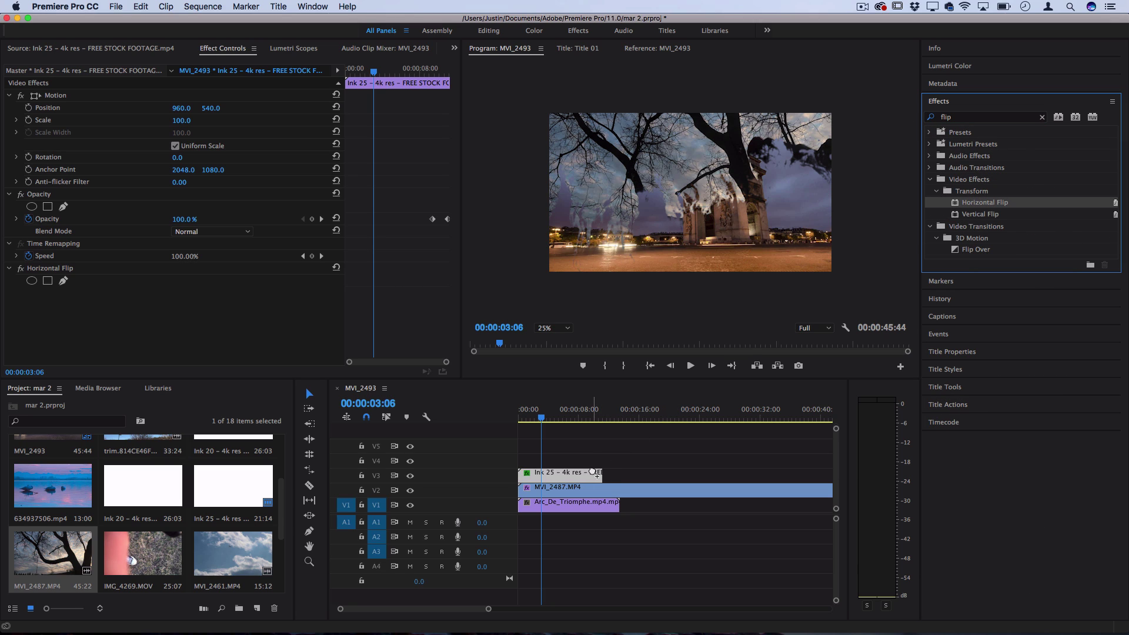
pyautogui.click(986, 214)
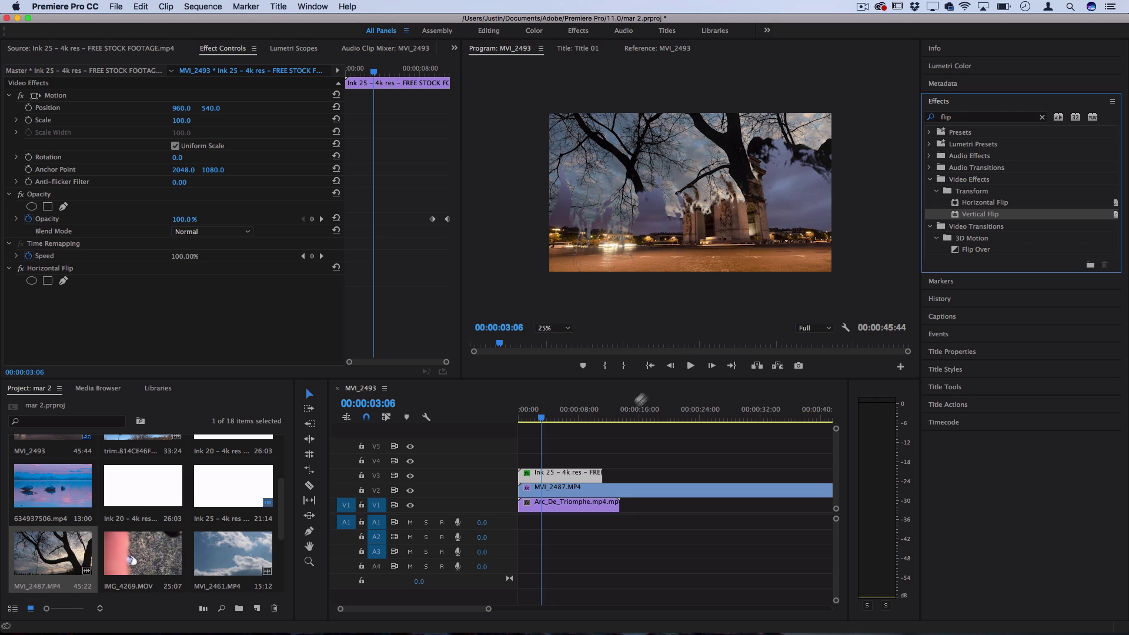
pyautogui.moveTo(571, 478); pyautogui.dragTo(571, 478)
pyautogui.click(573, 417)
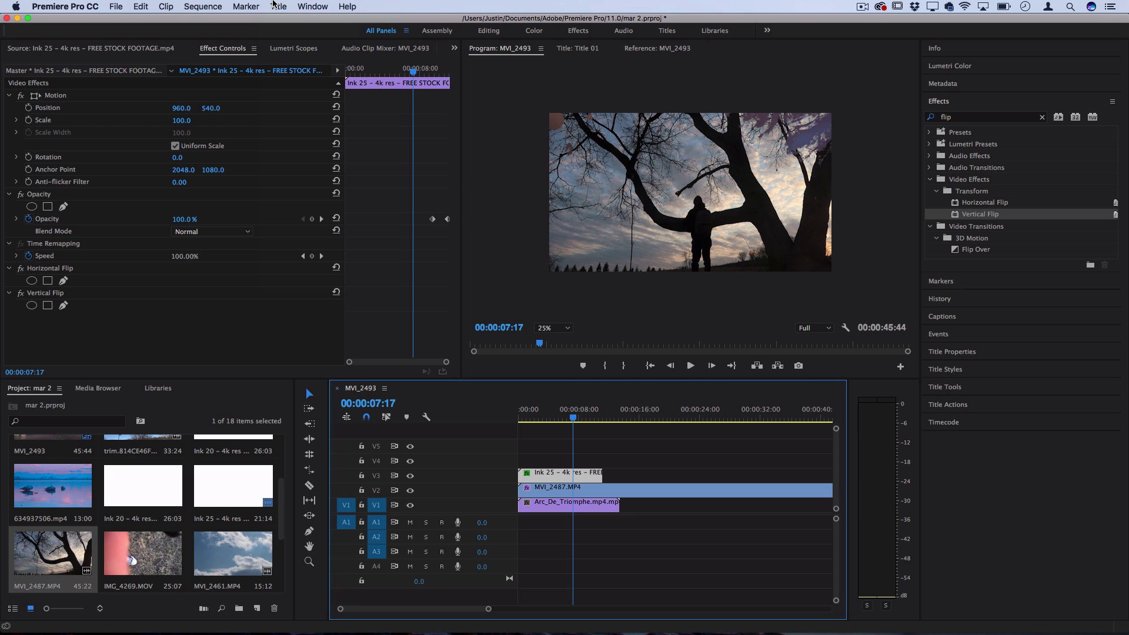
pyautogui.click(278, 6)
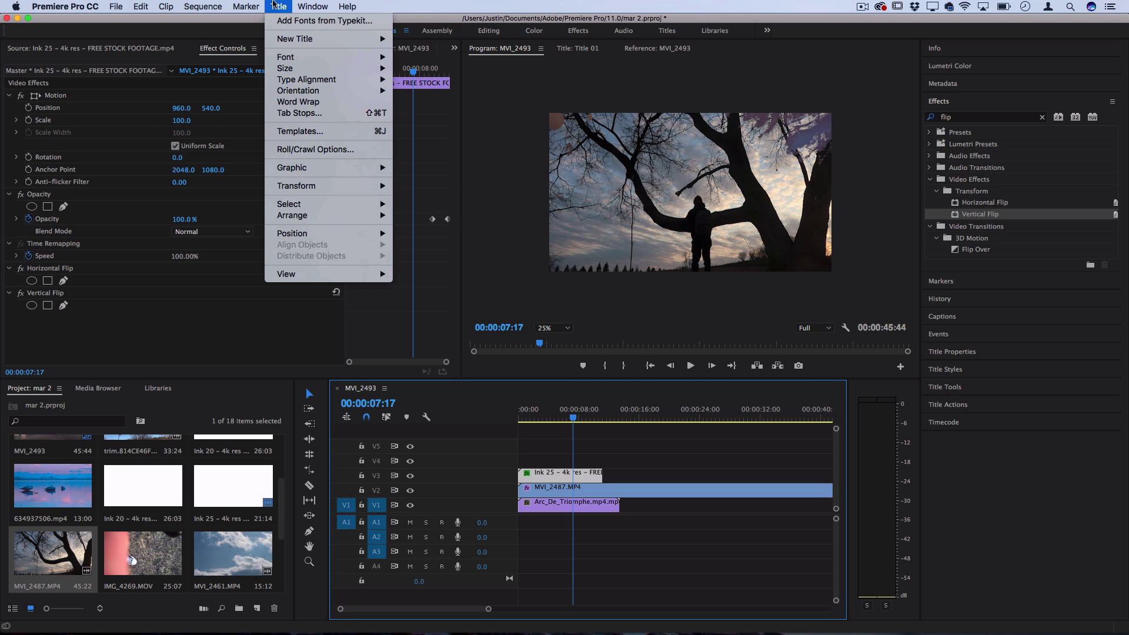
pyautogui.click(116, 6)
pyautogui.moveTo(127, 21)
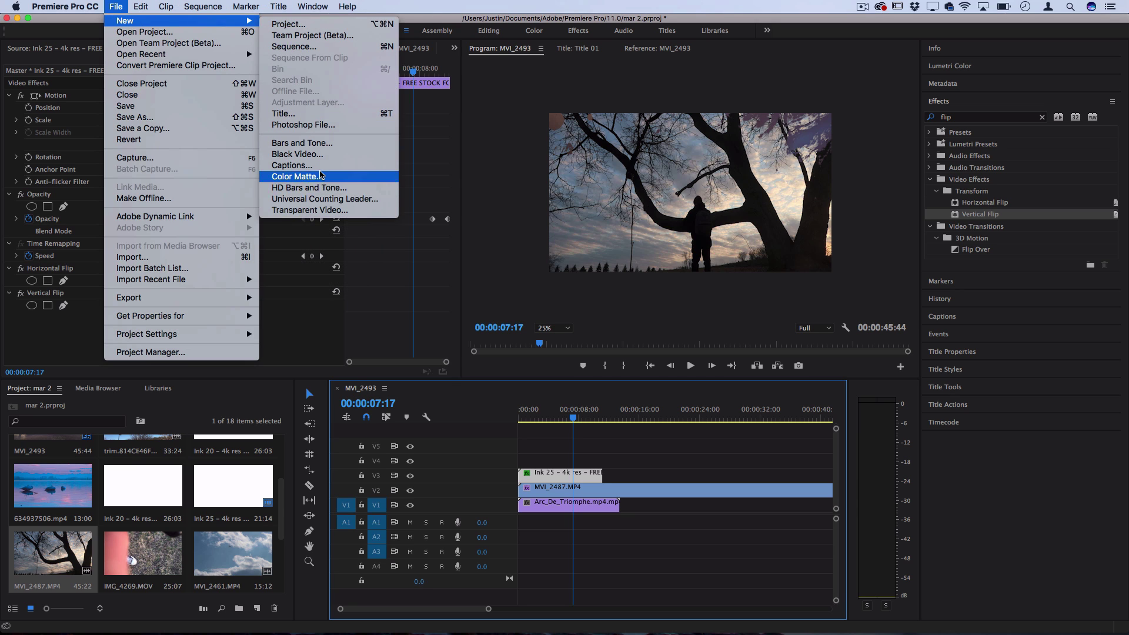
pyautogui.click(624, 447)
pyautogui.click(600, 418)
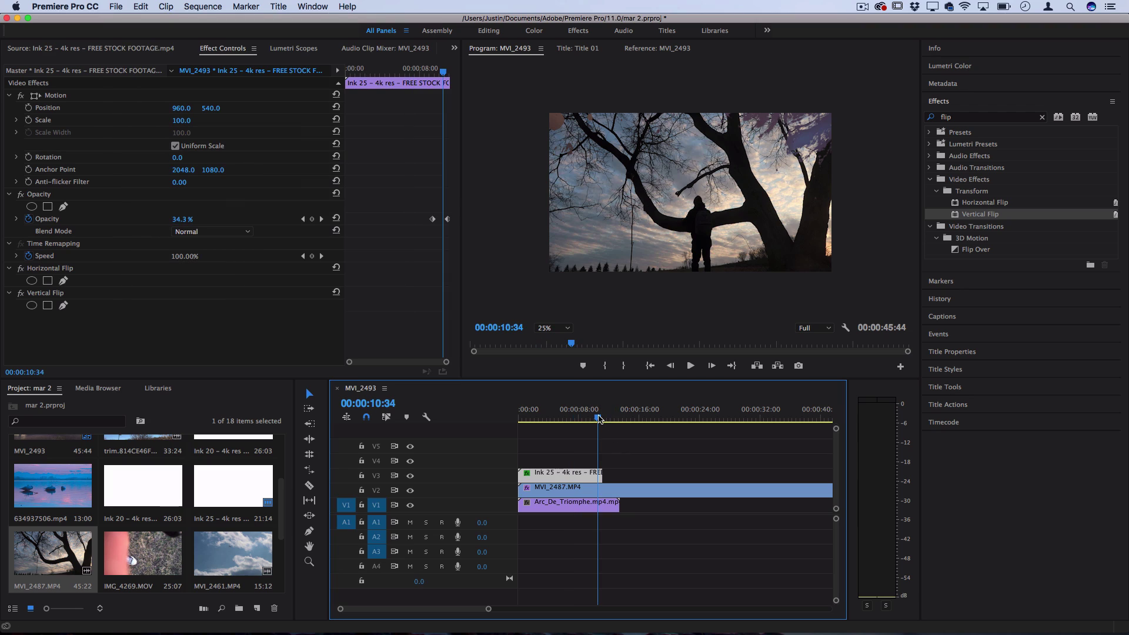
pyautogui.moveTo(599, 418); pyautogui.dragTo(504, 418)
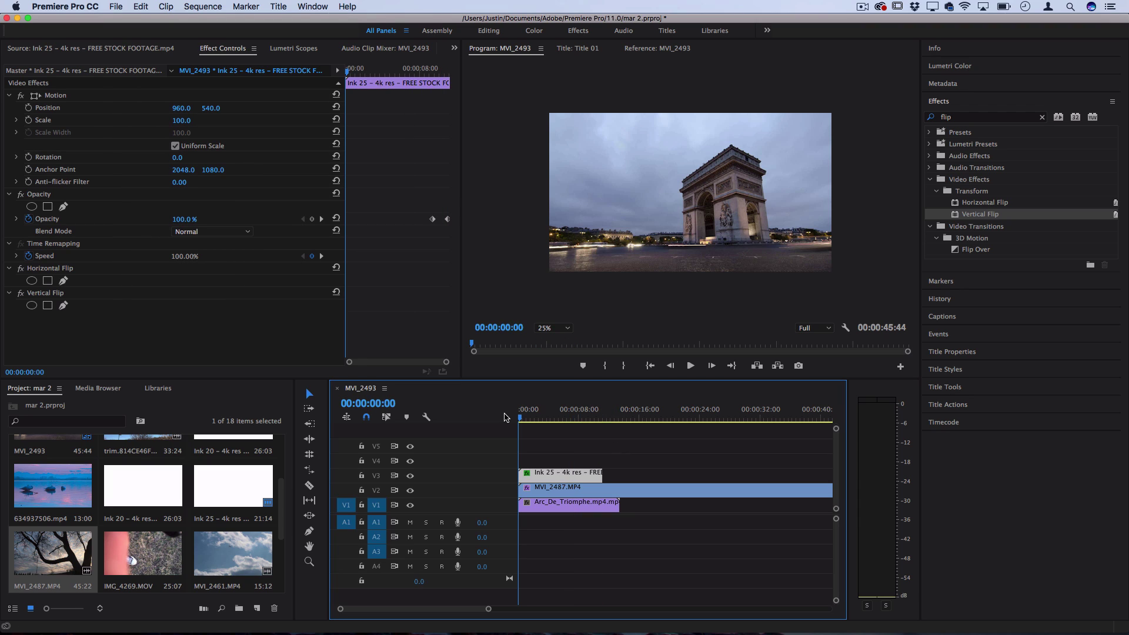